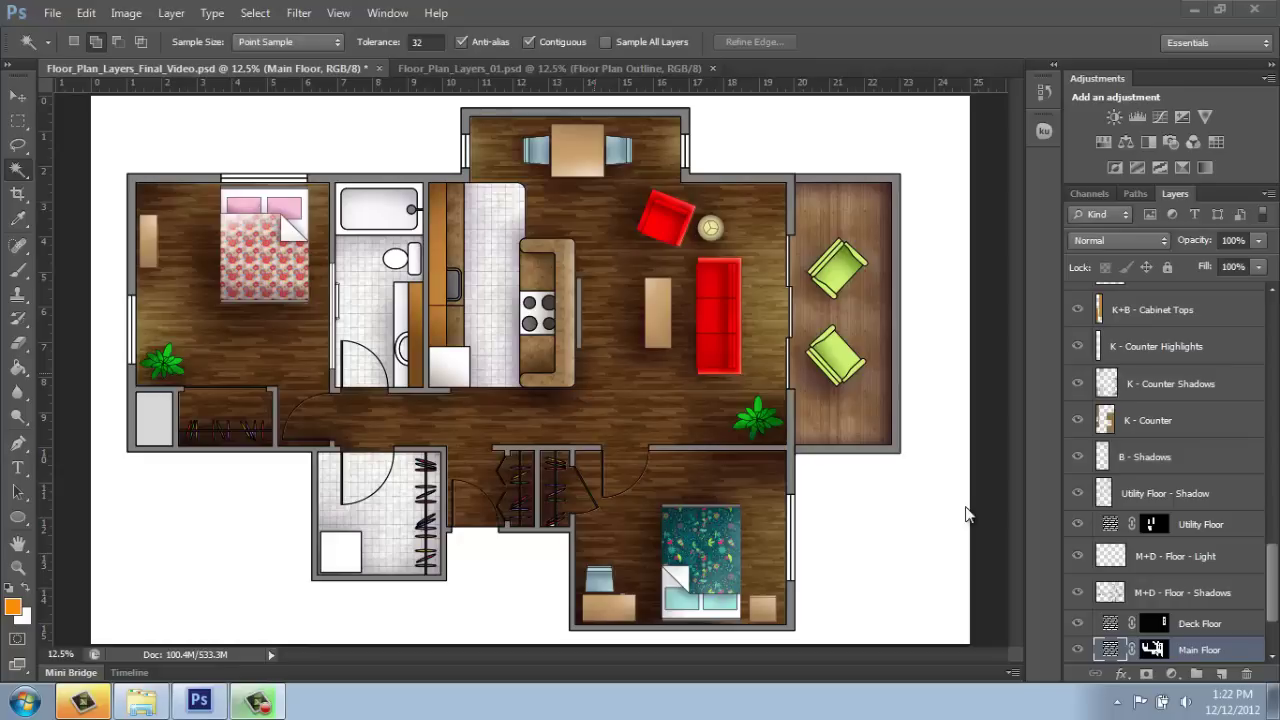
# Step: Switch to the Floor_Plan_Layers_01.psd document, which shows only the Floor Plan Outline layer
pyautogui.click(596, 69)
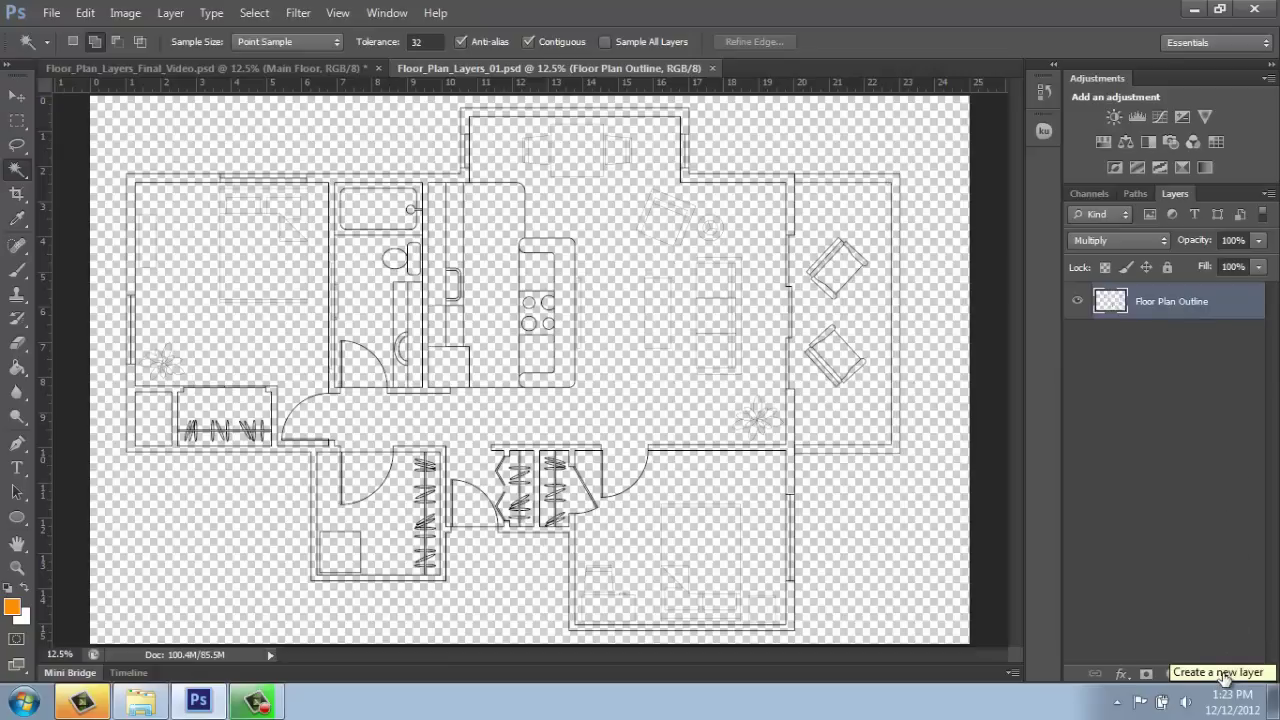
# Step: Add a new empty layer and name it 'White Background'
pyautogui.click(1222, 675)
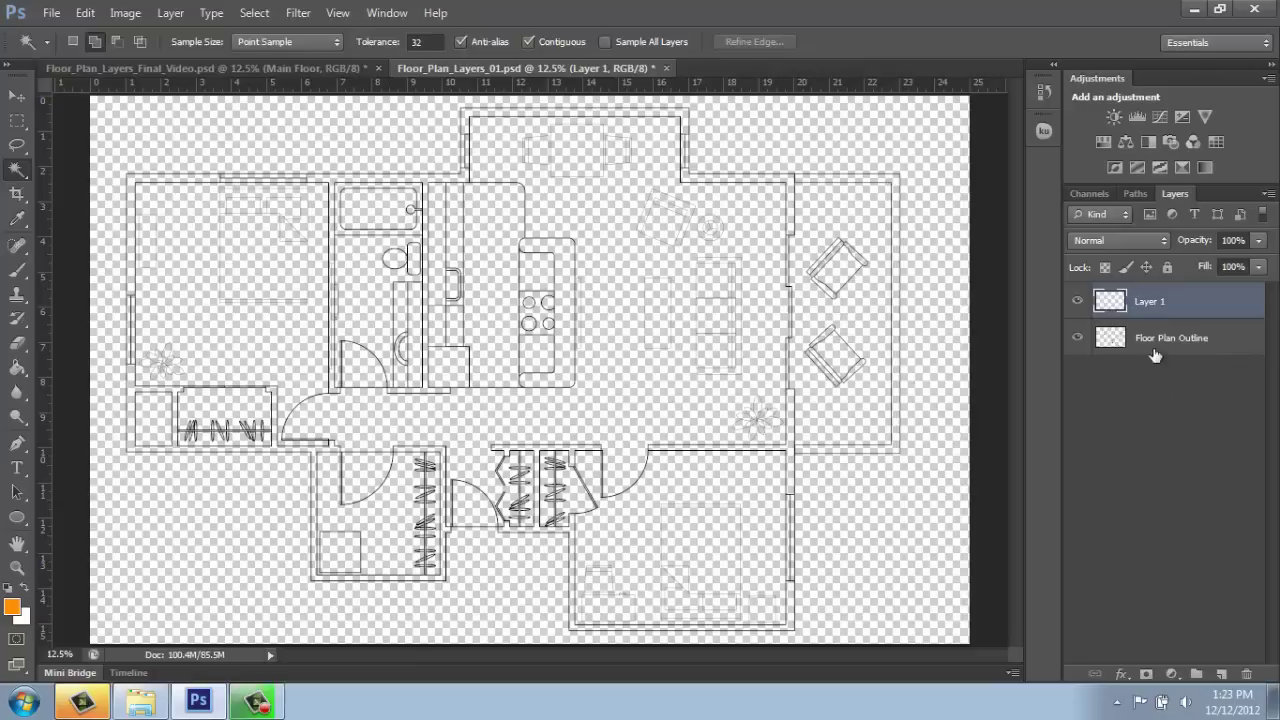
pyautogui.doubleClick(1152, 302)
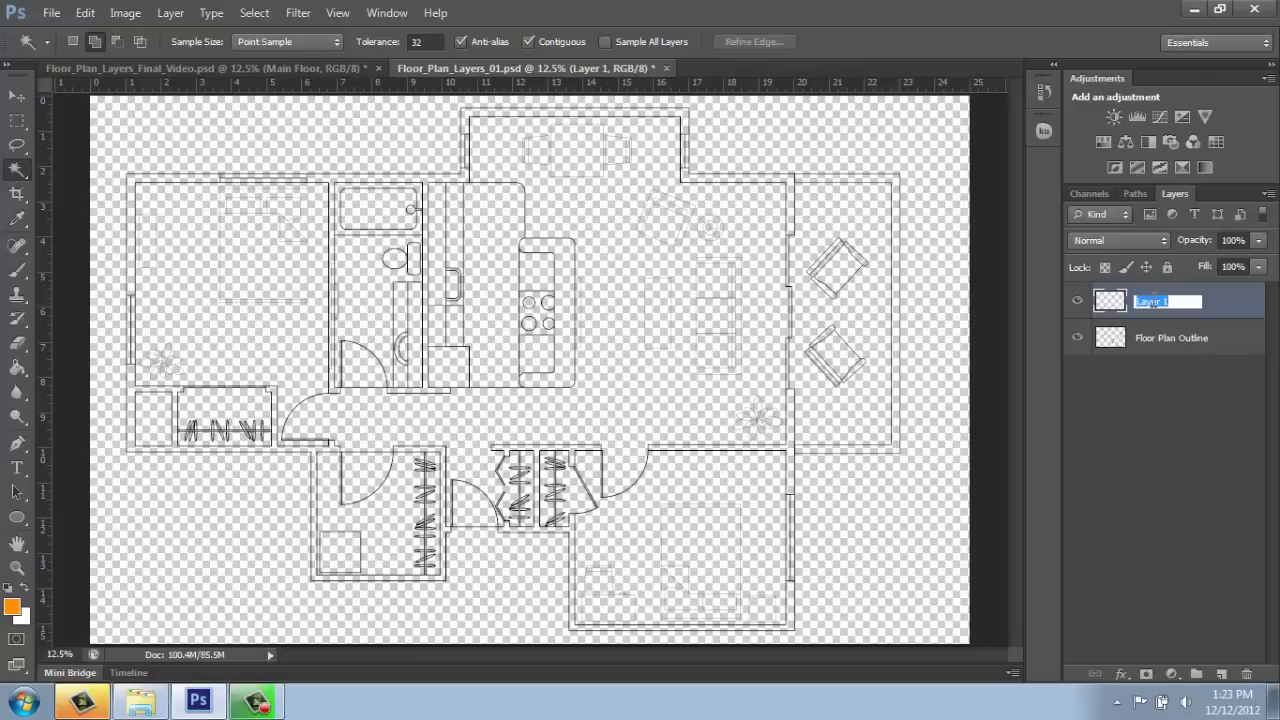
pyautogui.write('White Background')
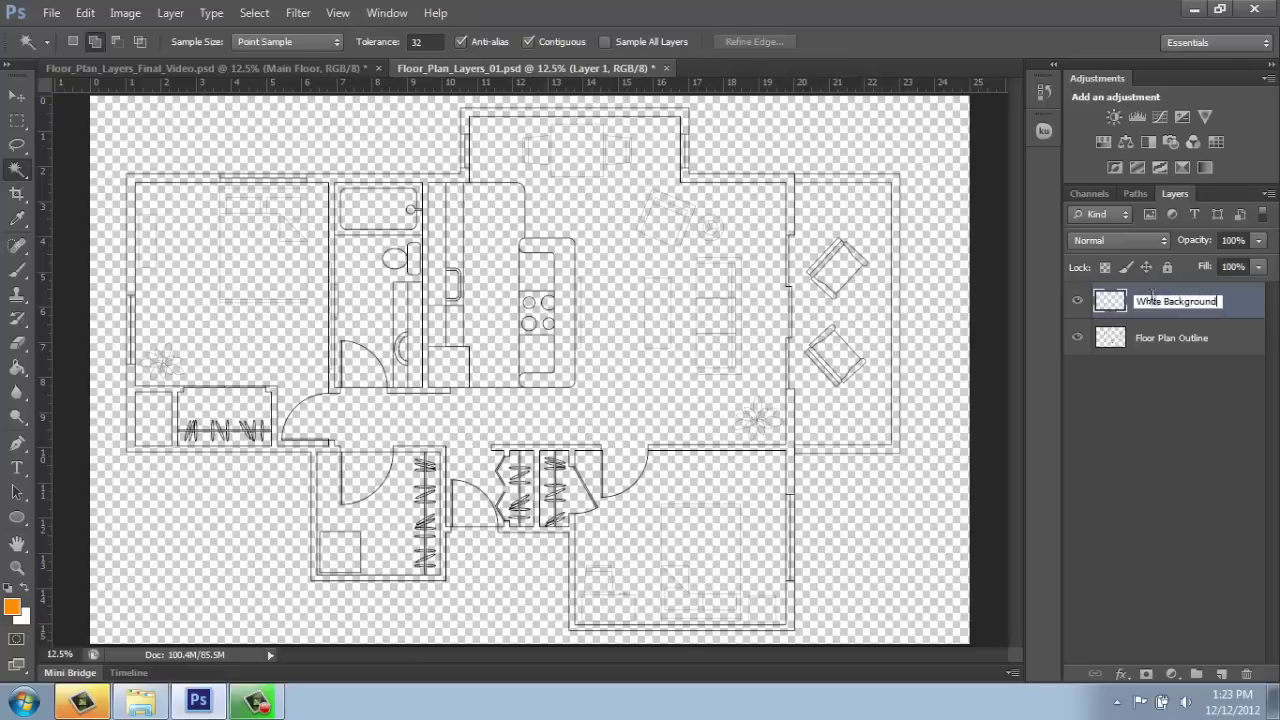
pyautogui.press('Return')
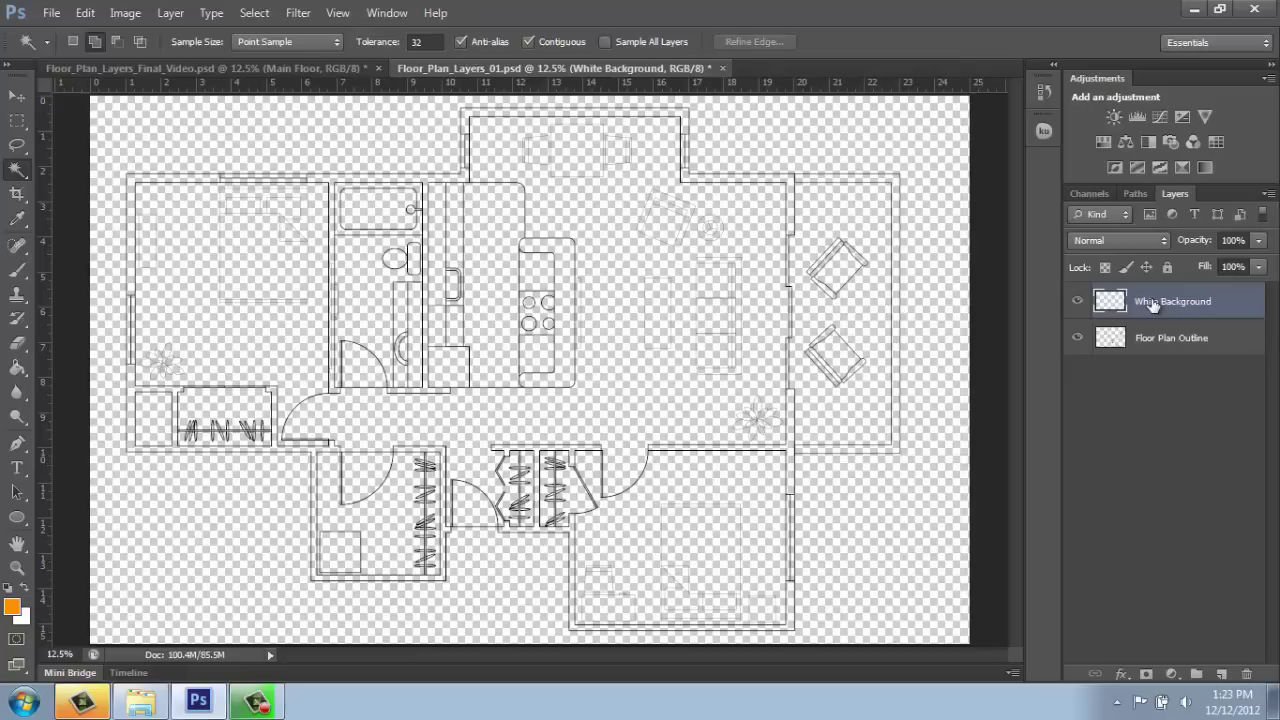
# Step: Set the foreground colour to pure white in the Color Picker
pyautogui.click(14, 610)
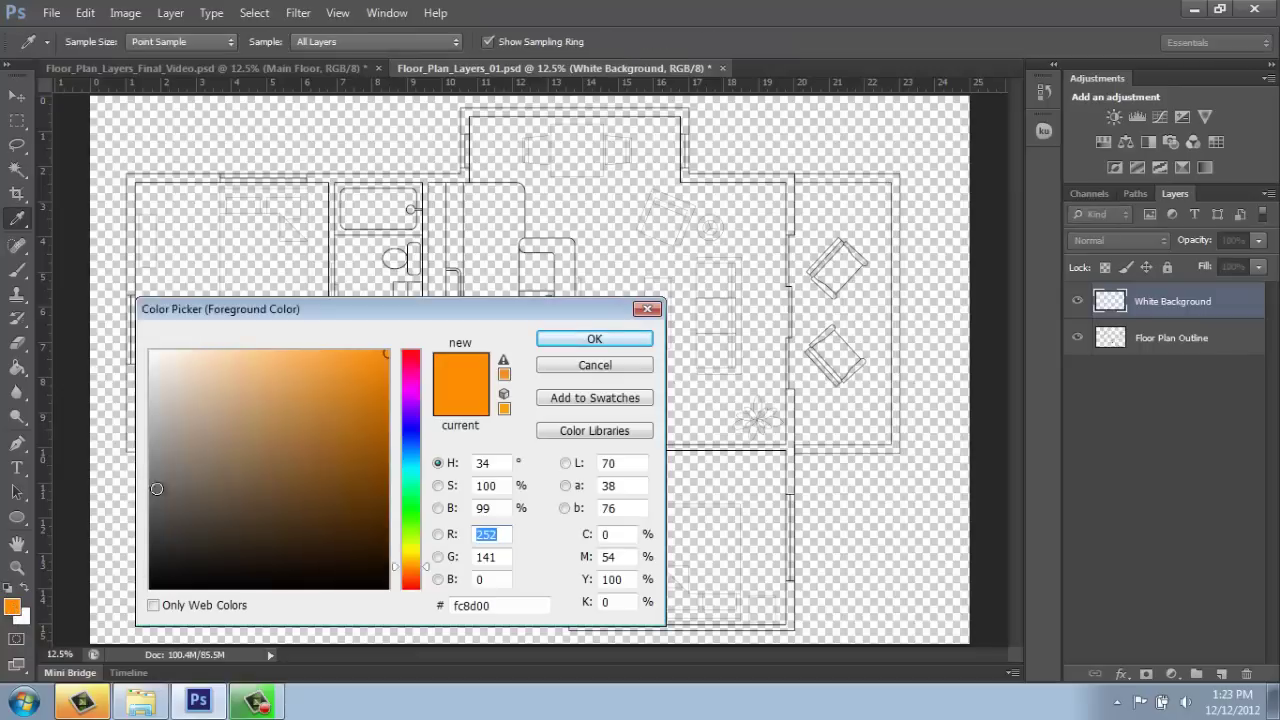
pyautogui.moveTo(205, 400); pyautogui.dragTo(143, 342)
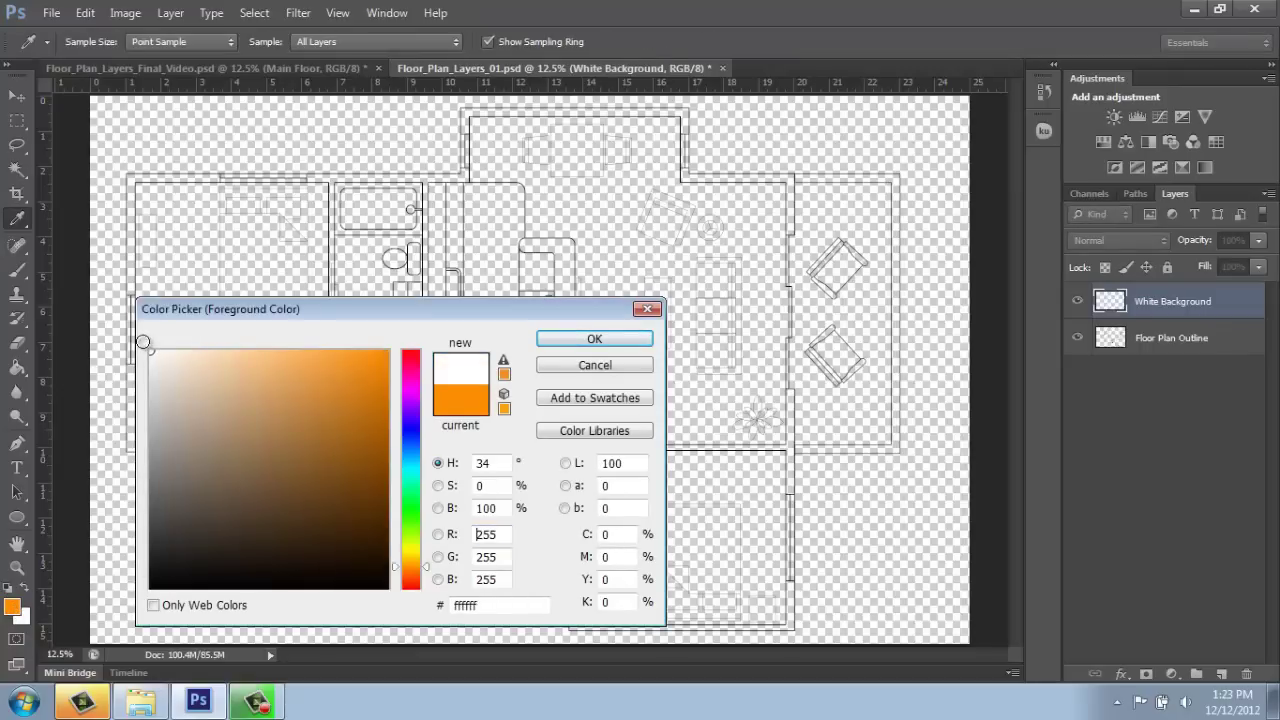
pyautogui.click(549, 341)
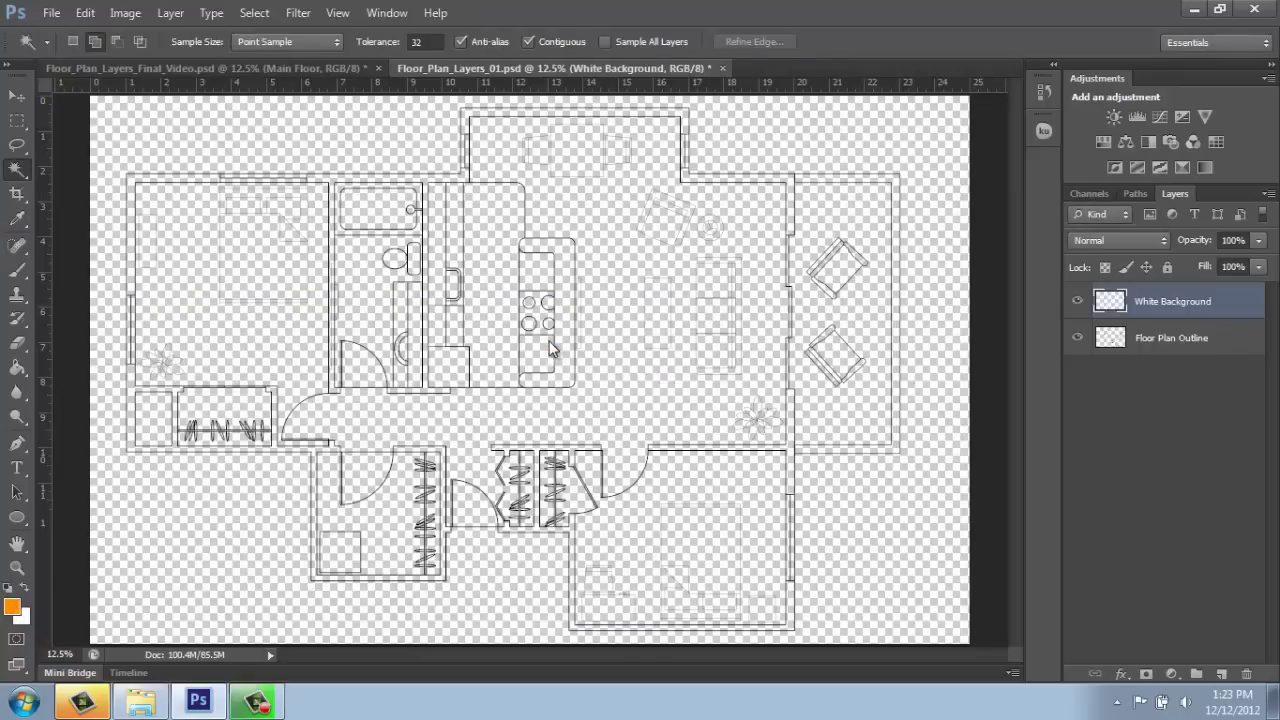
# Step: Paint-bucket fill White Background with white and move it below Floor Plan Outline
pyautogui.click(18, 369)
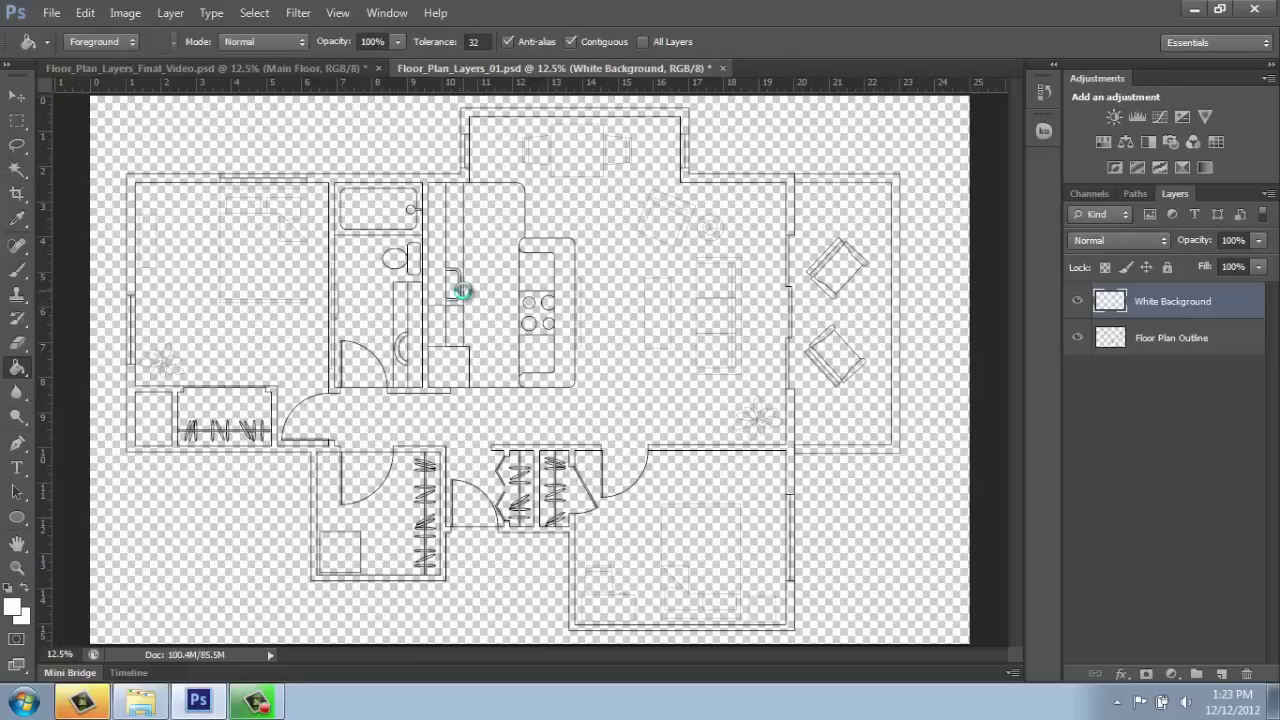
pyautogui.click(463, 291)
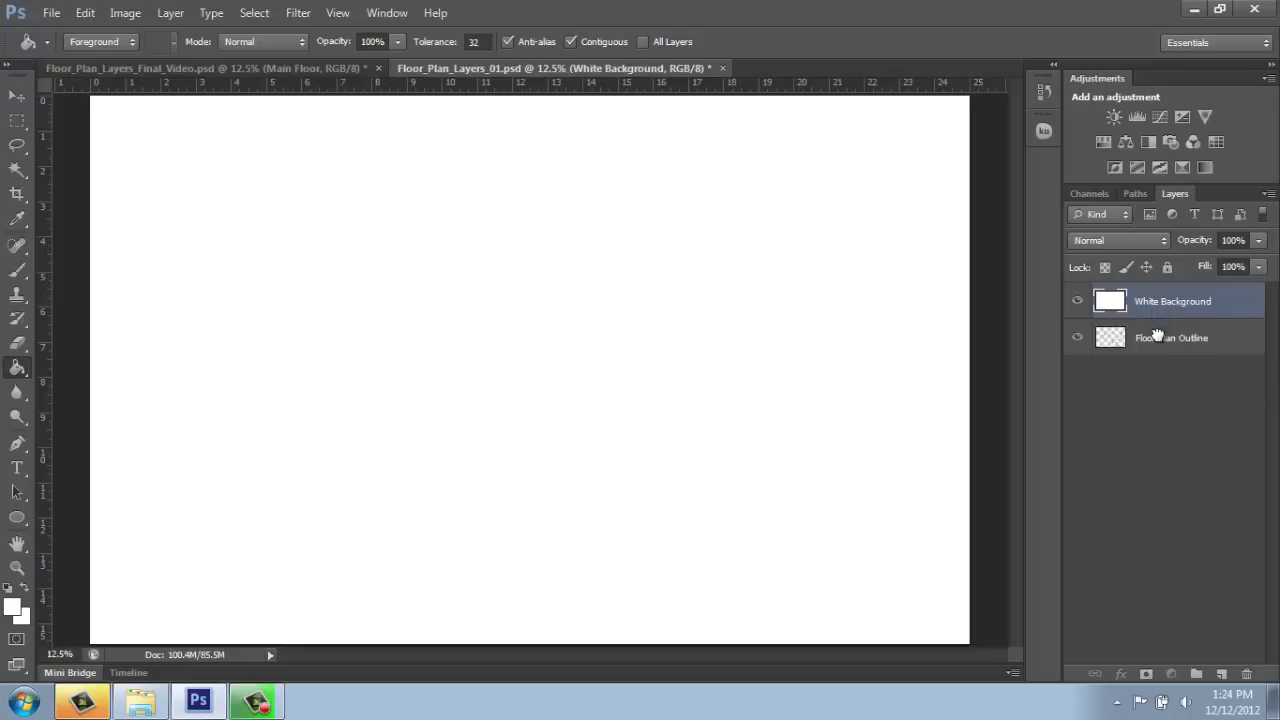
pyautogui.moveTo(1157, 335); pyautogui.dragTo(1160, 360)
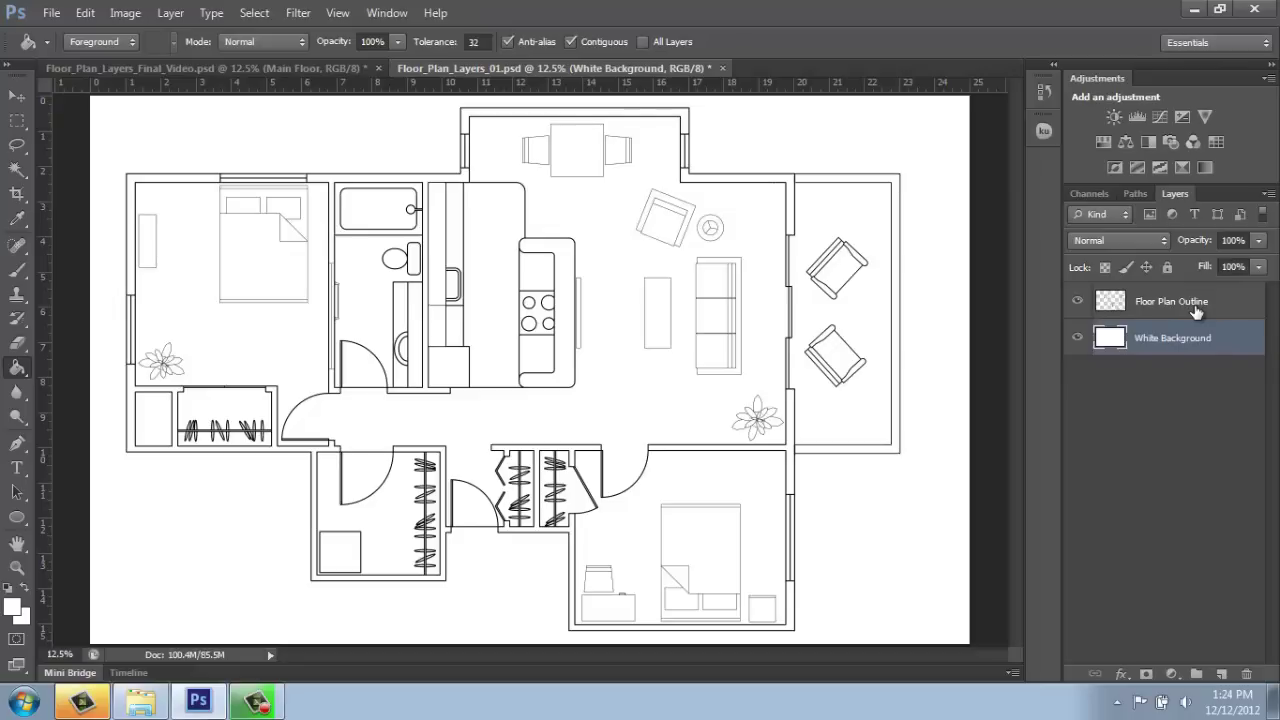
# Step: Deselect the layer and choose the Magic Wand Tool from the Quick Selection flyout
pyautogui.click(1211, 490)
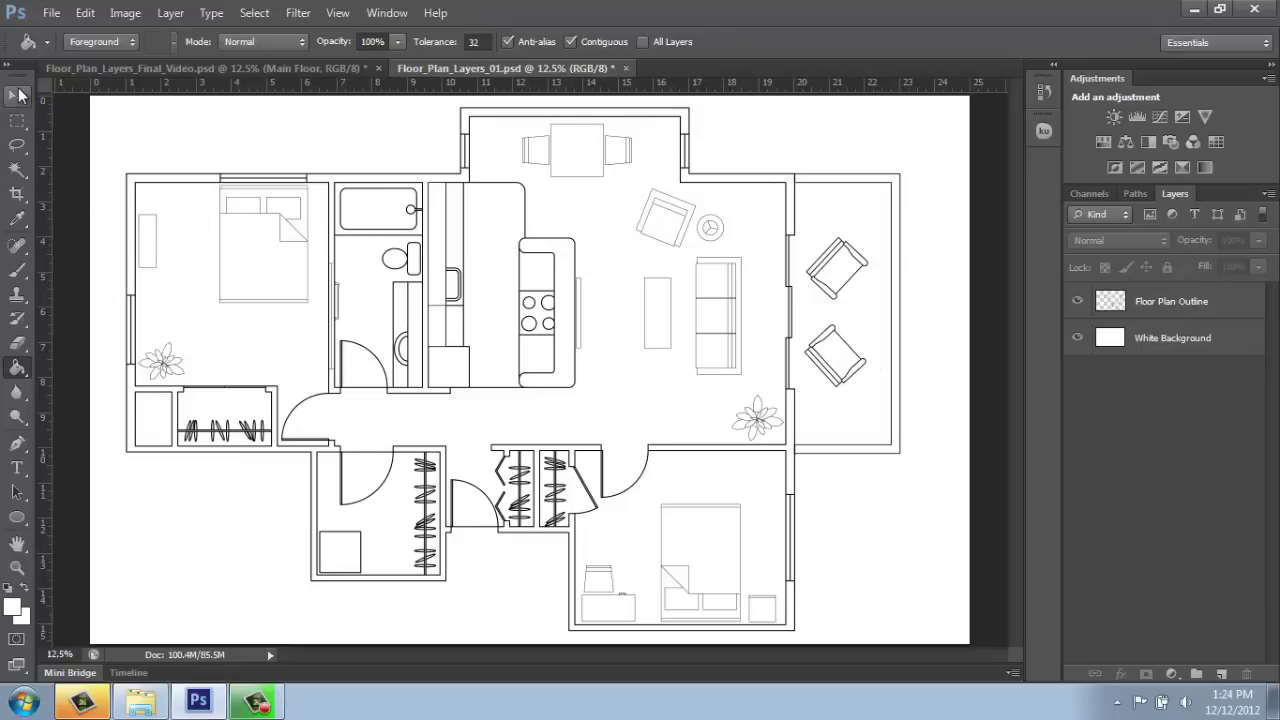
pyautogui.click(12, 172)
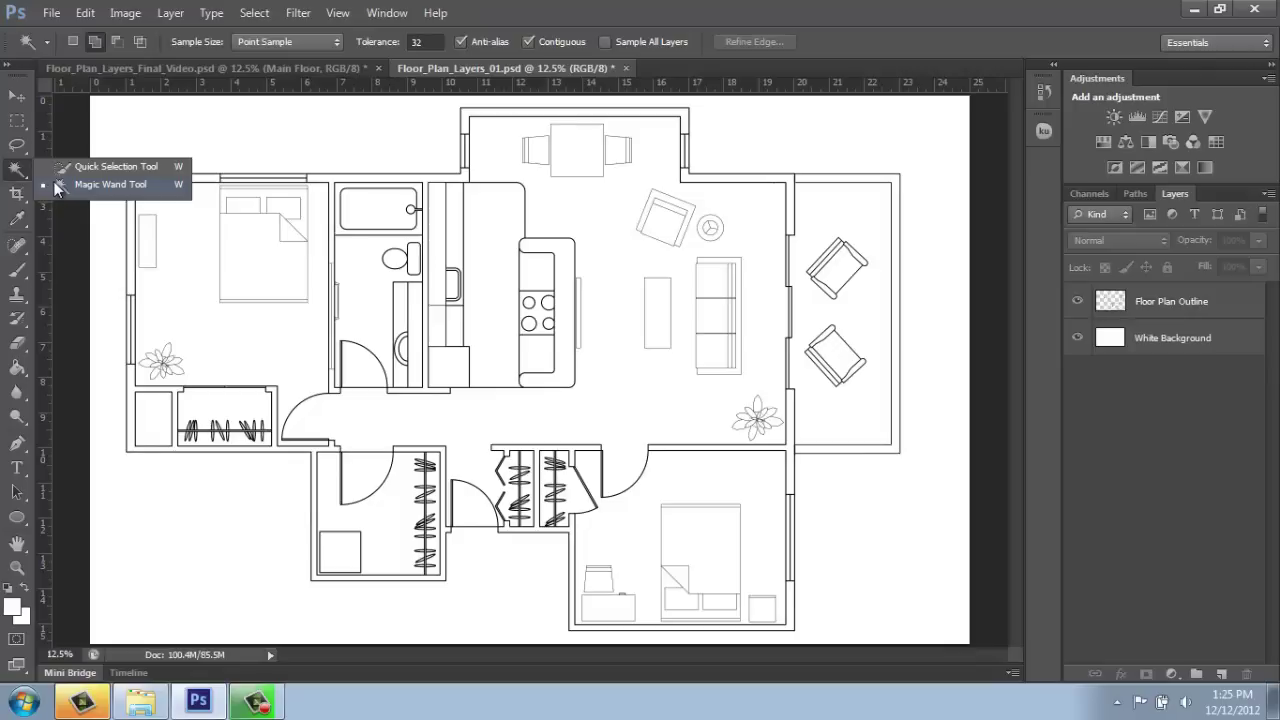
pyautogui.click(57, 186)
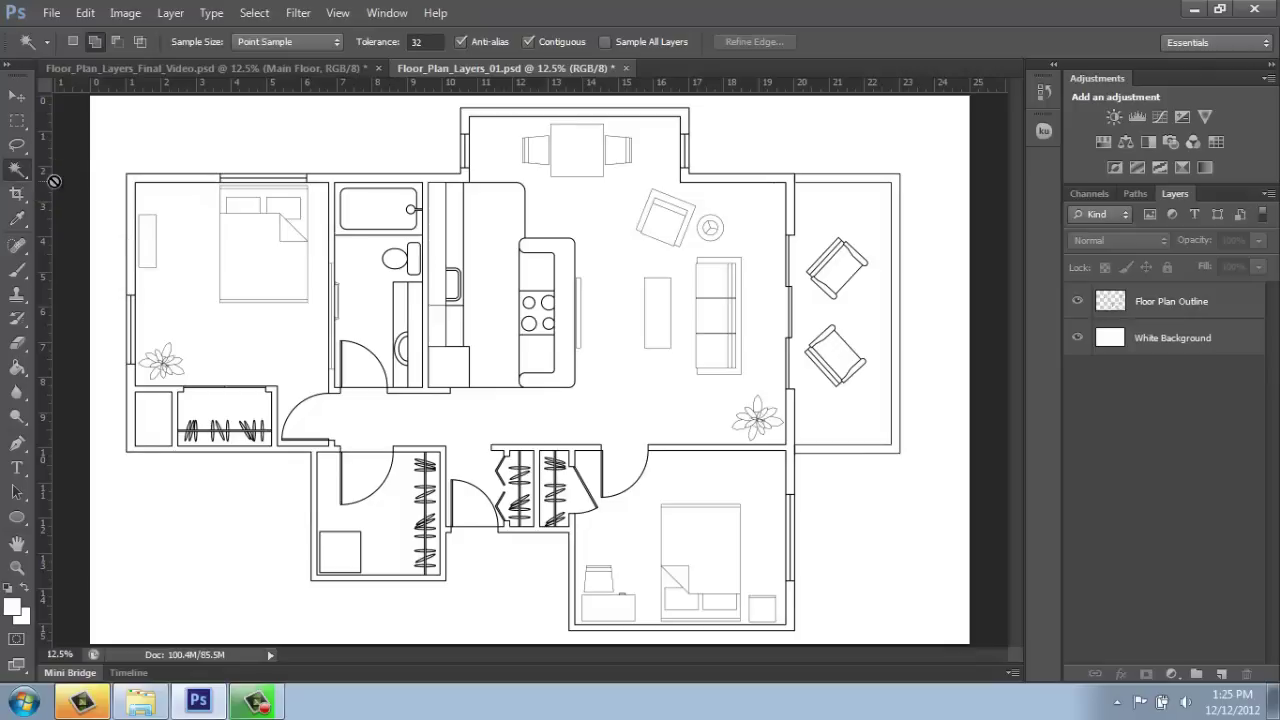
# Step: Set the Magic Wand to Add to Selection mode with Point Sample sample size
pyautogui.click(96, 42)
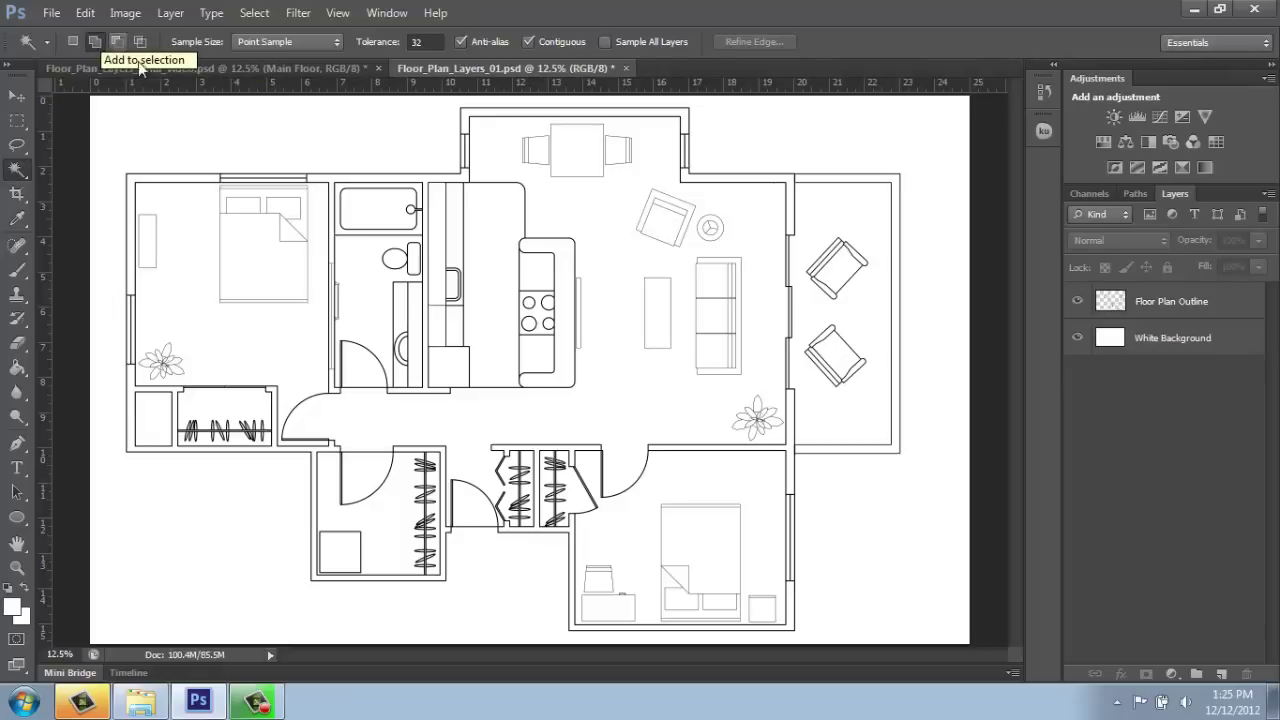
pyautogui.click(336, 46)
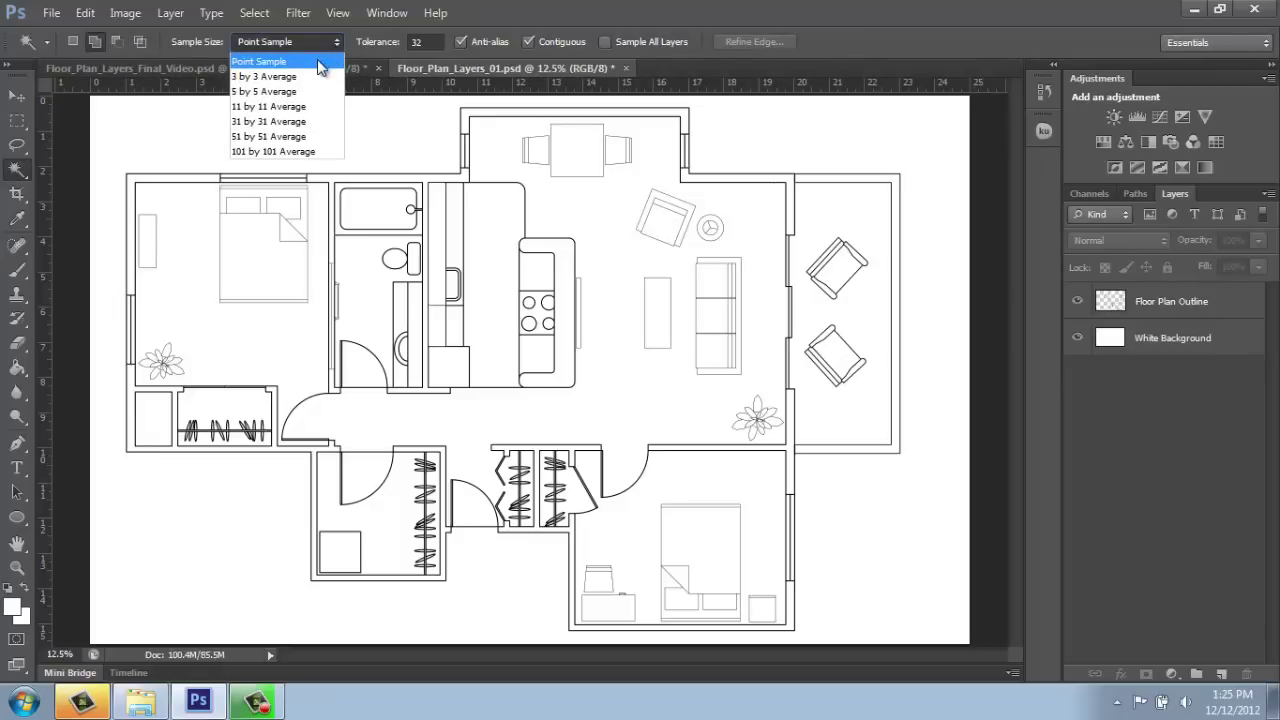
pyautogui.click(317, 61)
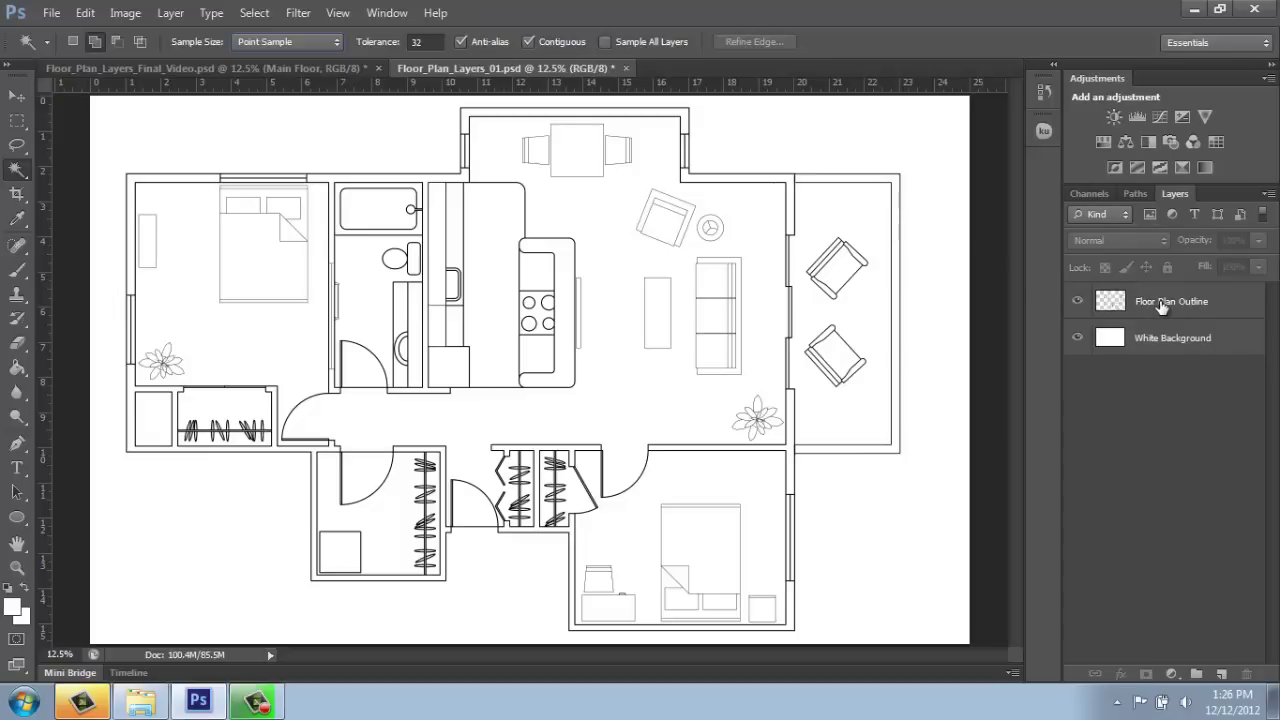
# Step: Select the Floor Plan Outline layer in the Layers panel
pyautogui.click(1133, 305)
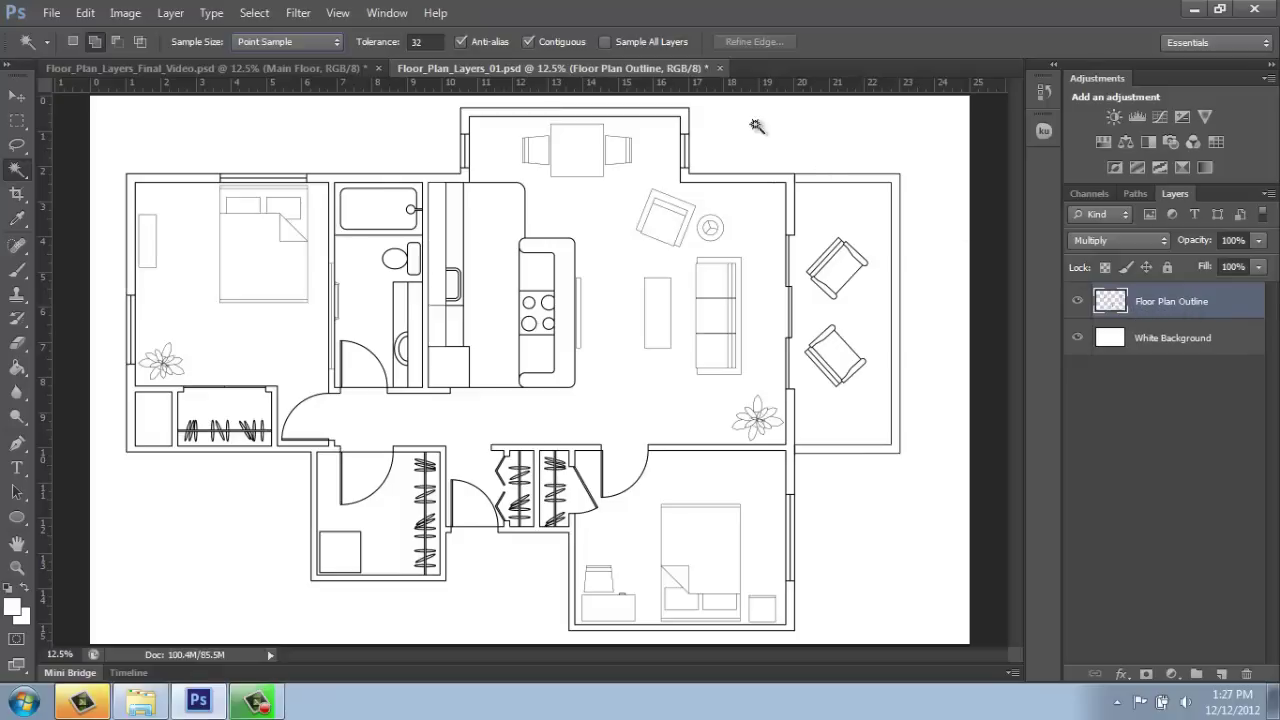
pyautogui.click(620, 112)
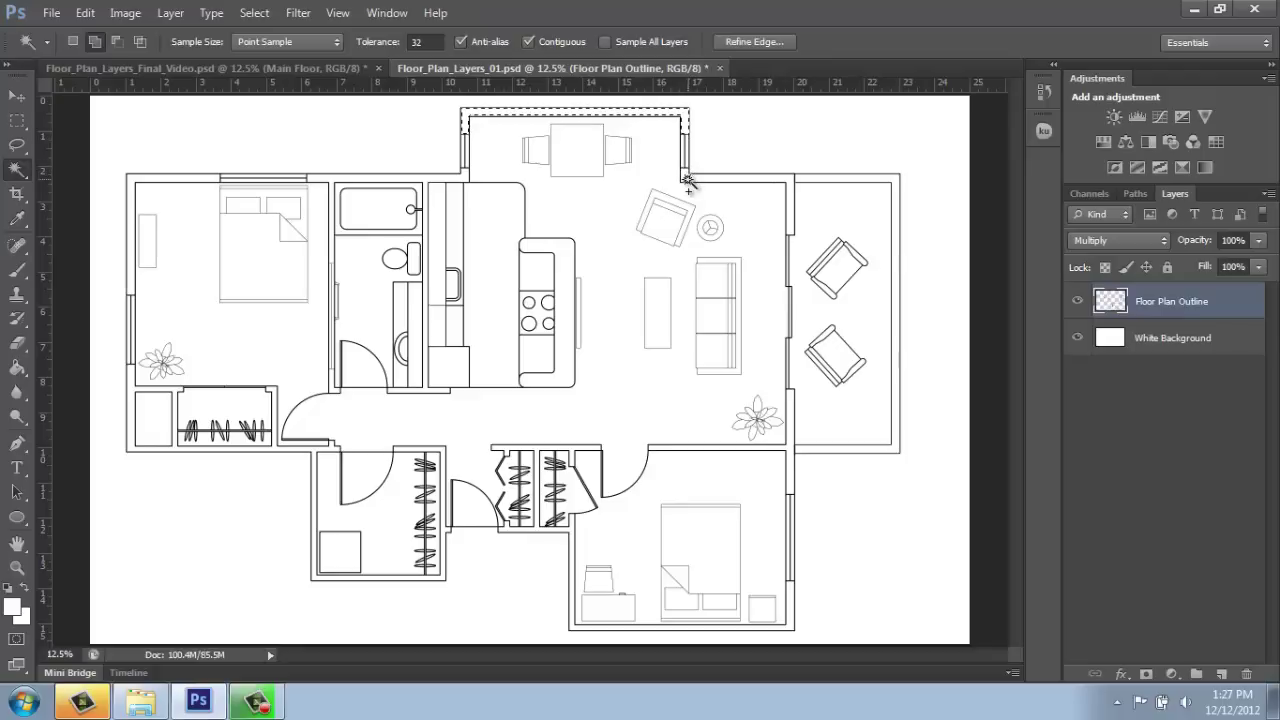
pyautogui.keyDown('shift'); pyautogui.click(792, 182); pyautogui.keyUp('shift')
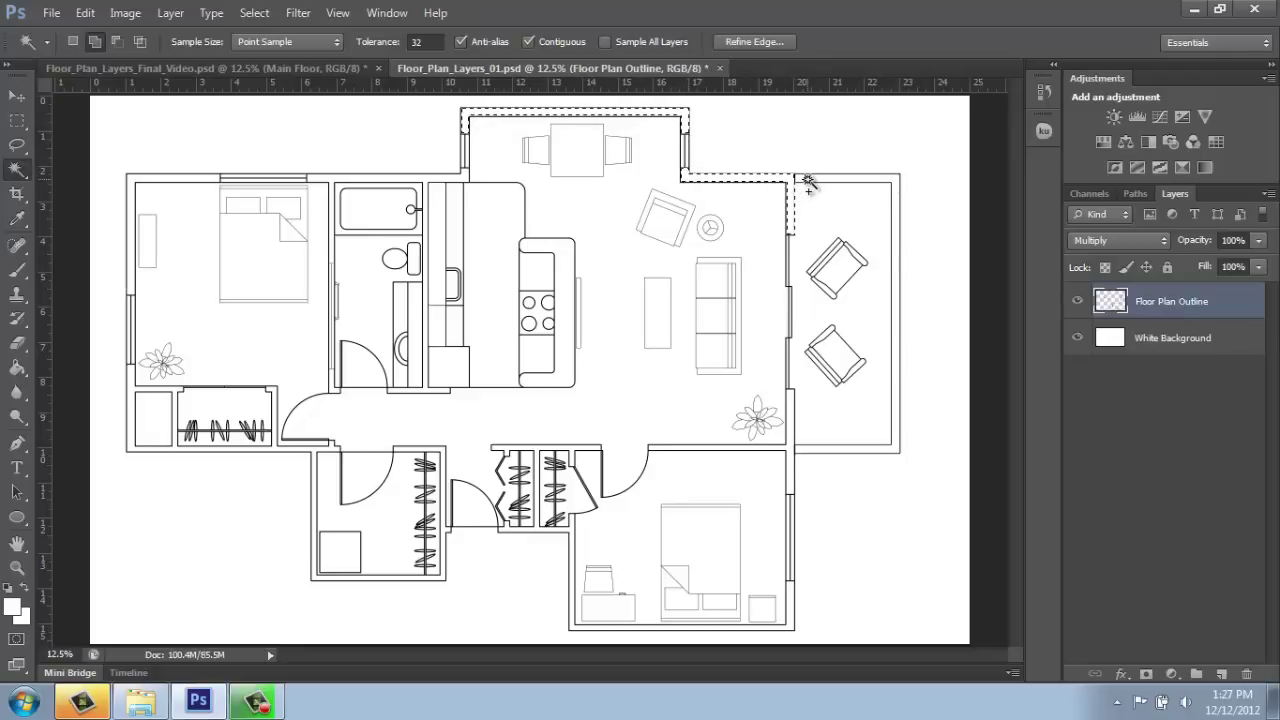
pyautogui.keyDown('shift'); pyautogui.click(807, 186); pyautogui.keyUp('shift')
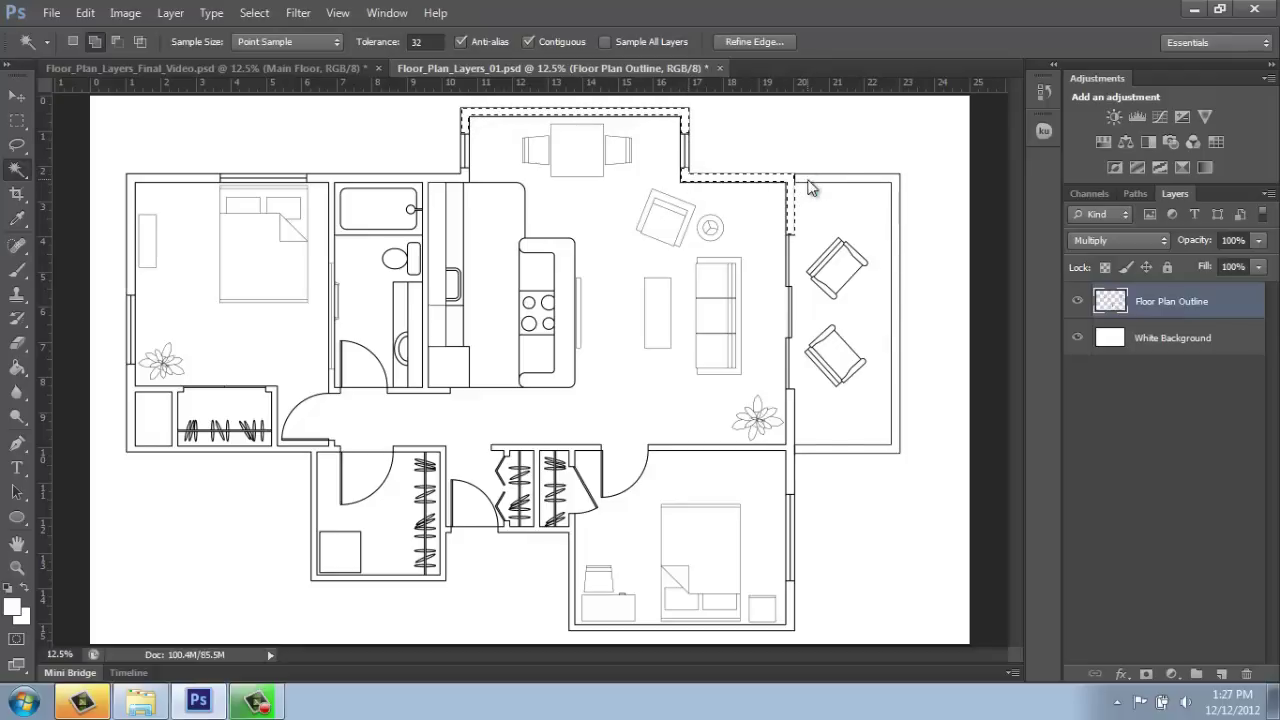
pyautogui.keyDown('shift'); pyautogui.click(797, 452); pyautogui.keyUp('shift')
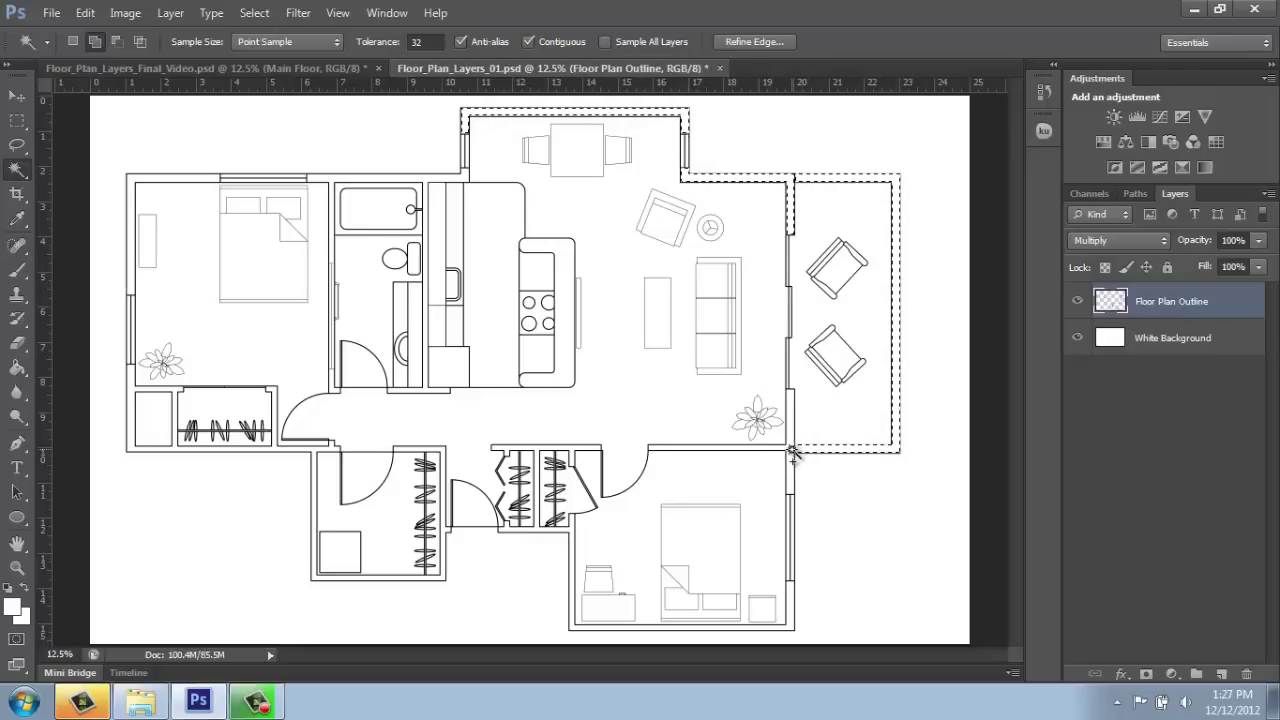
pyautogui.keyDown('shift'); pyautogui.click(791, 609); pyautogui.keyUp('shift')
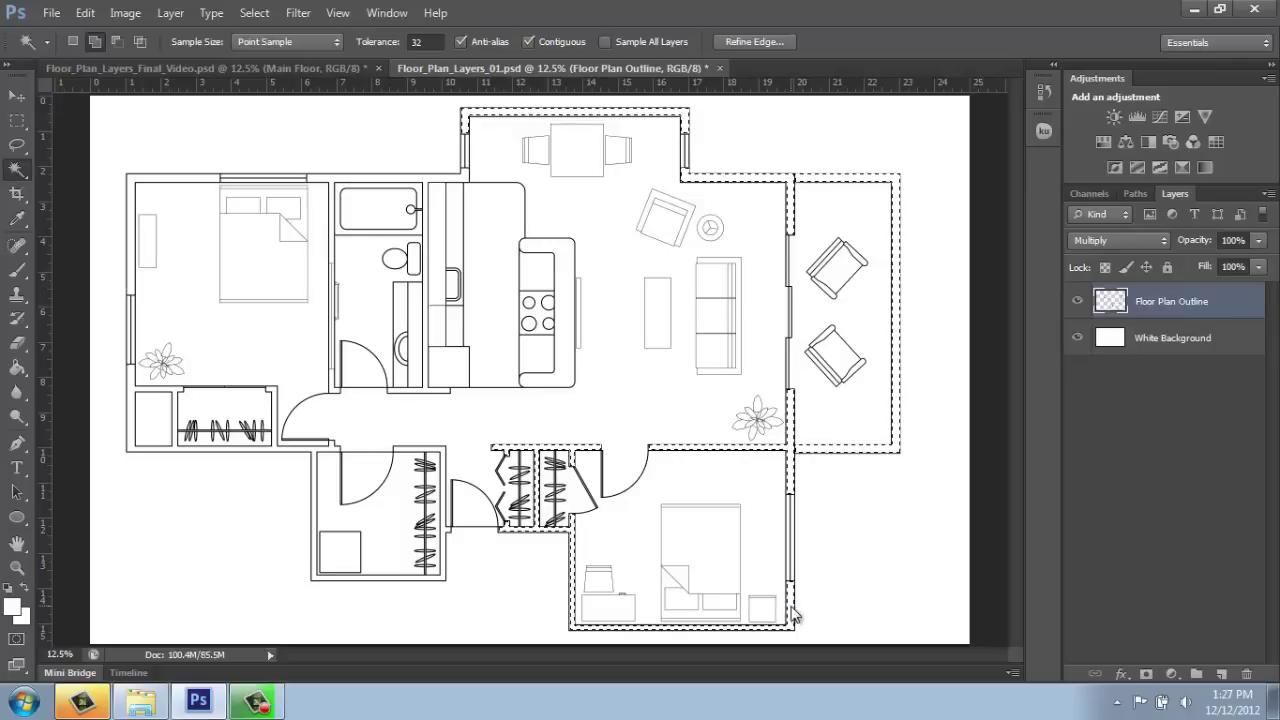
pyautogui.keyDown('shift'); pyautogui.click(447, 533); pyautogui.keyUp('shift')
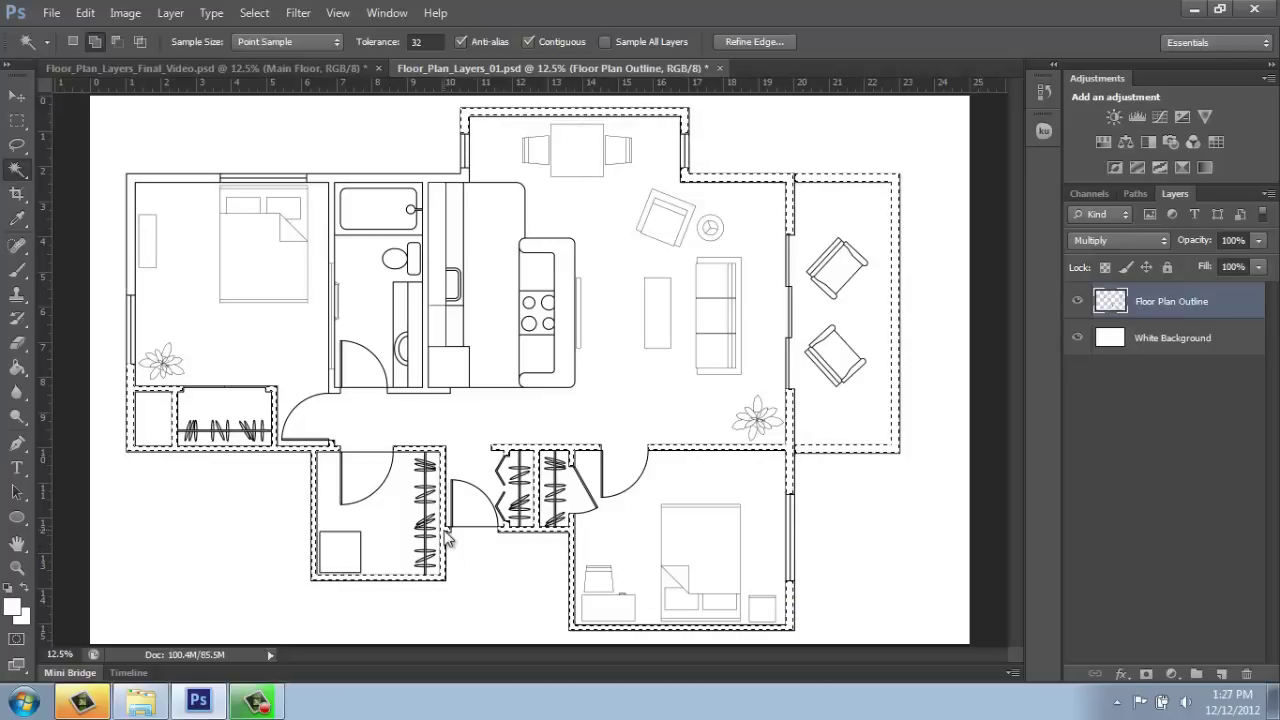
pyautogui.keyDown('shift'); pyautogui.click(131, 274); pyautogui.keyUp('shift')
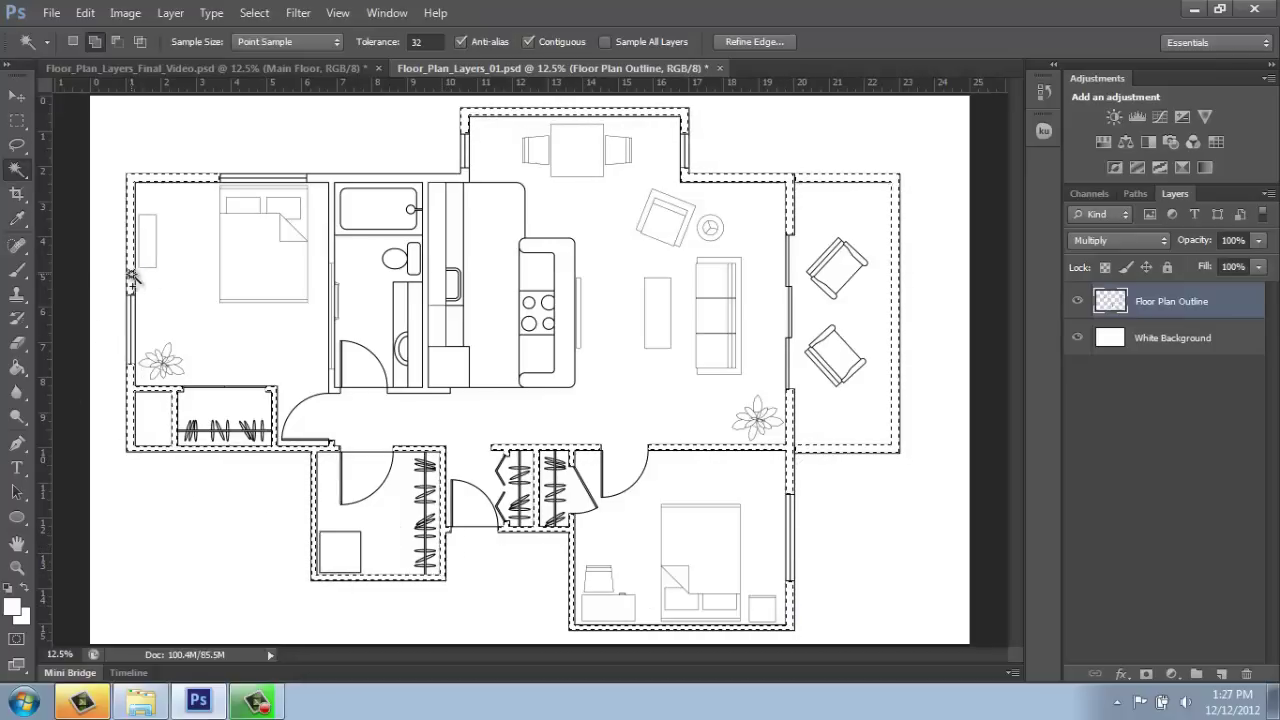
pyautogui.keyDown('shift'); pyautogui.click(345, 180); pyautogui.keyUp('shift')
pyautogui.keyDown('shift'); pyautogui.click(331, 388); pyautogui.keyUp('shift')
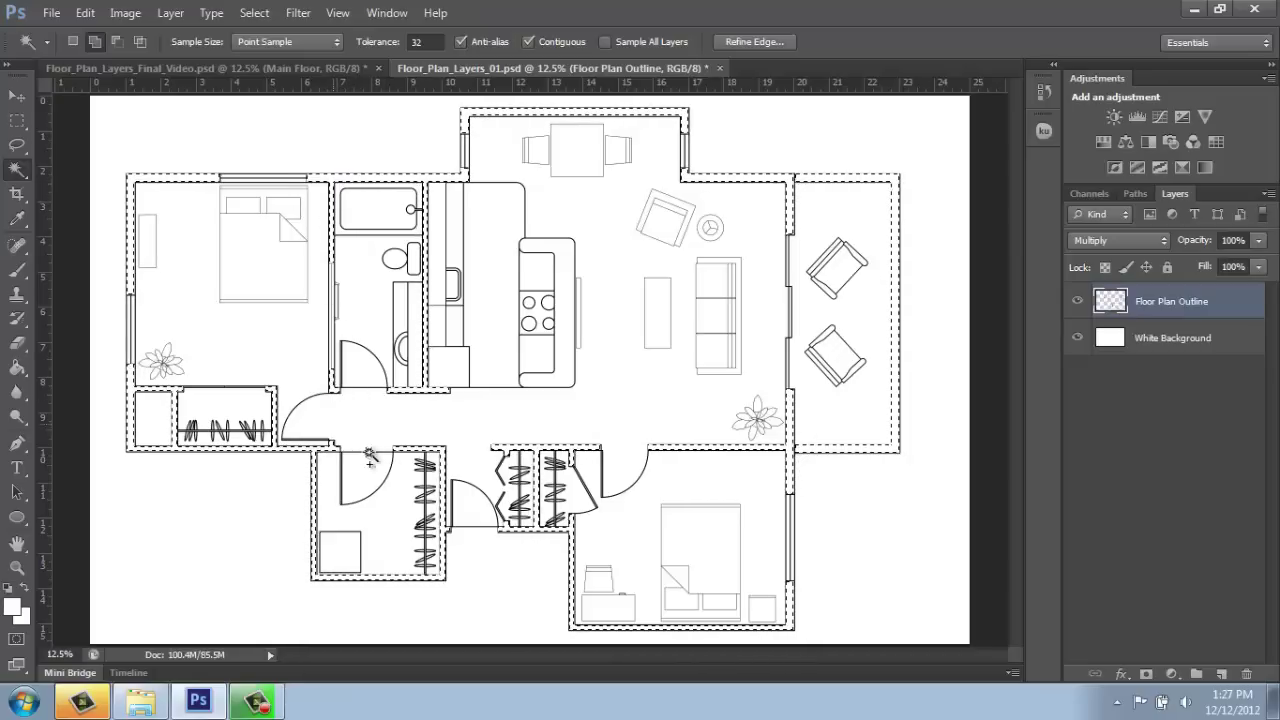
pyautogui.keyDown('shift'); pyautogui.click(424, 466); pyautogui.keyUp('shift')
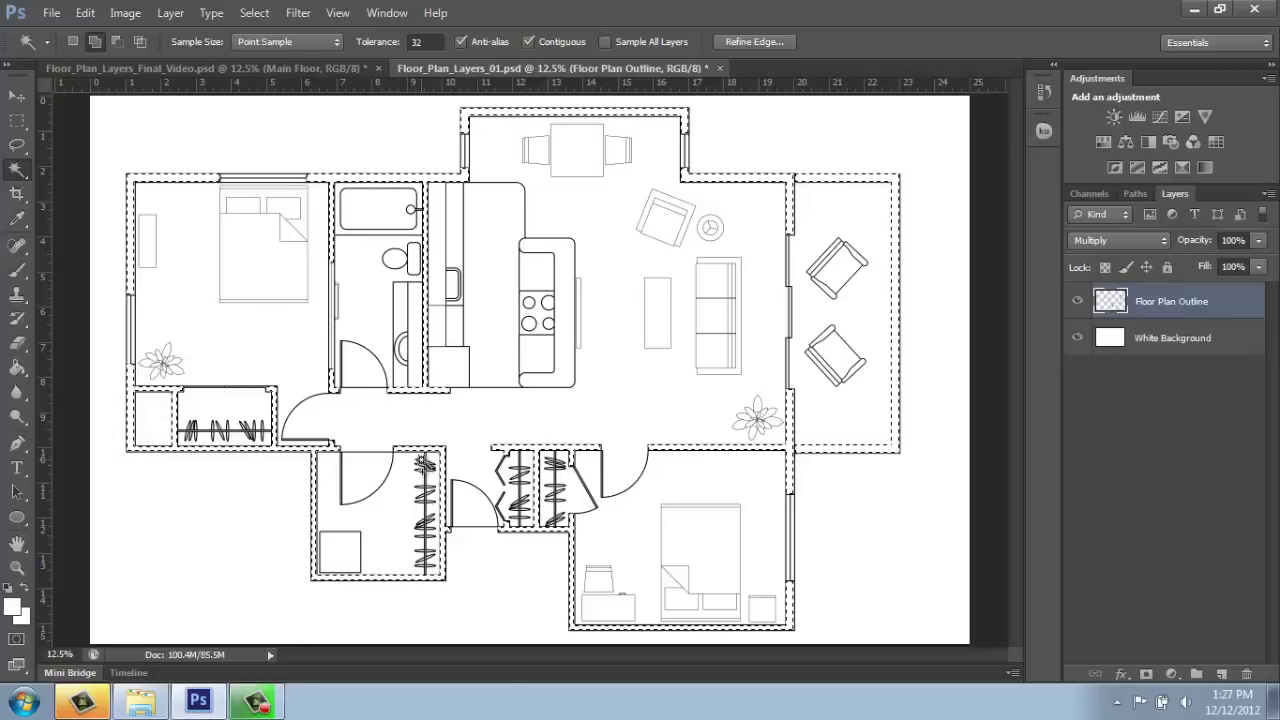
pyautogui.click(17, 568)
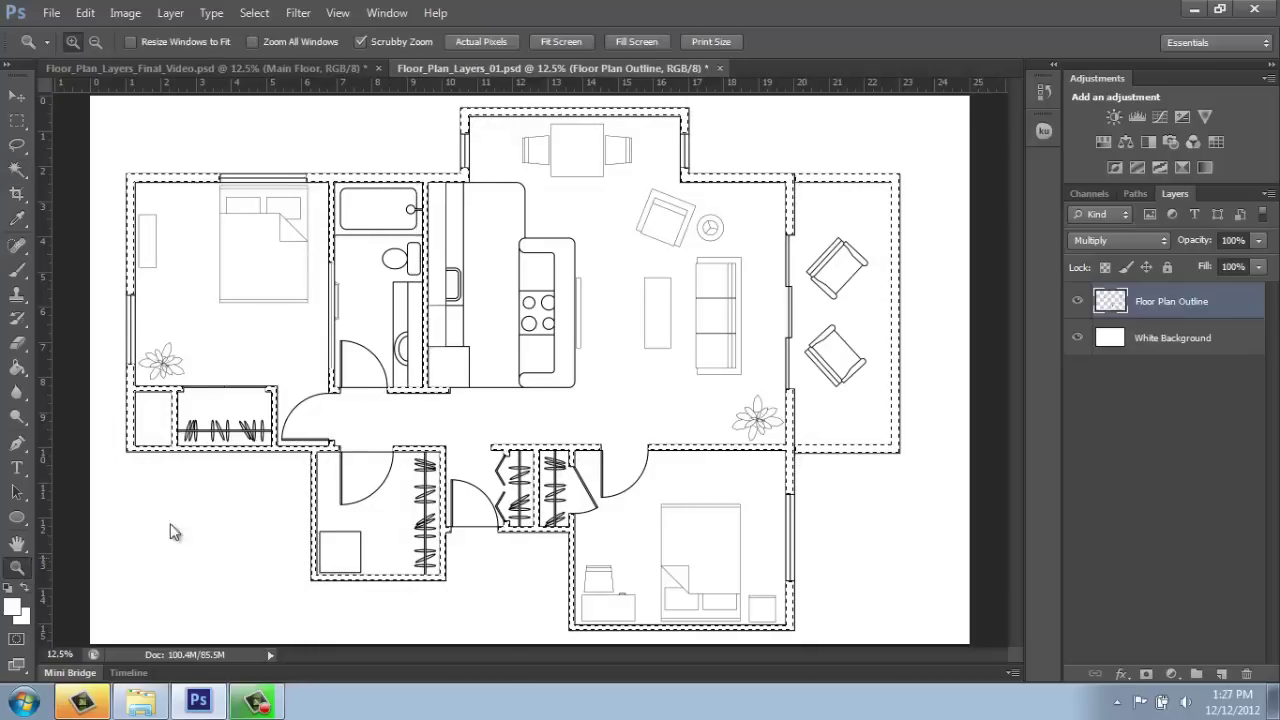
pyautogui.click(311, 453)
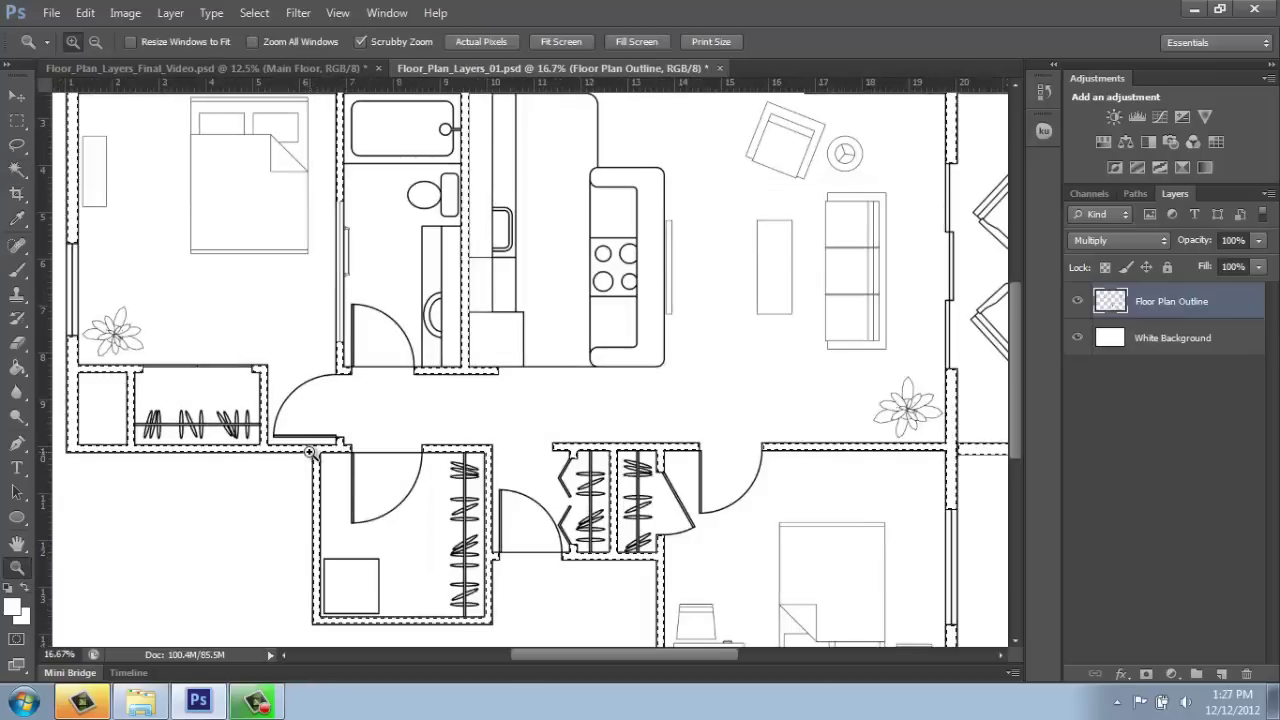
pyautogui.click(311, 453)
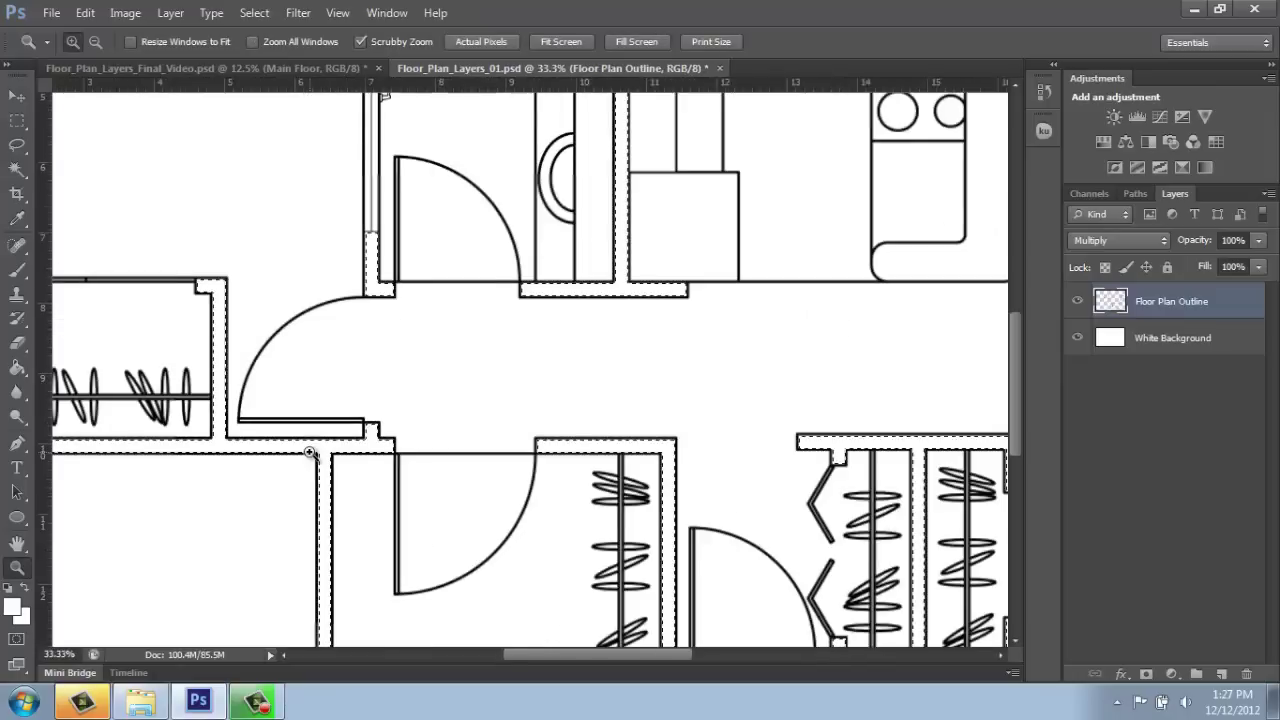
pyautogui.click(311, 453)
pyautogui.click(311, 453)
pyautogui.click(311, 453)
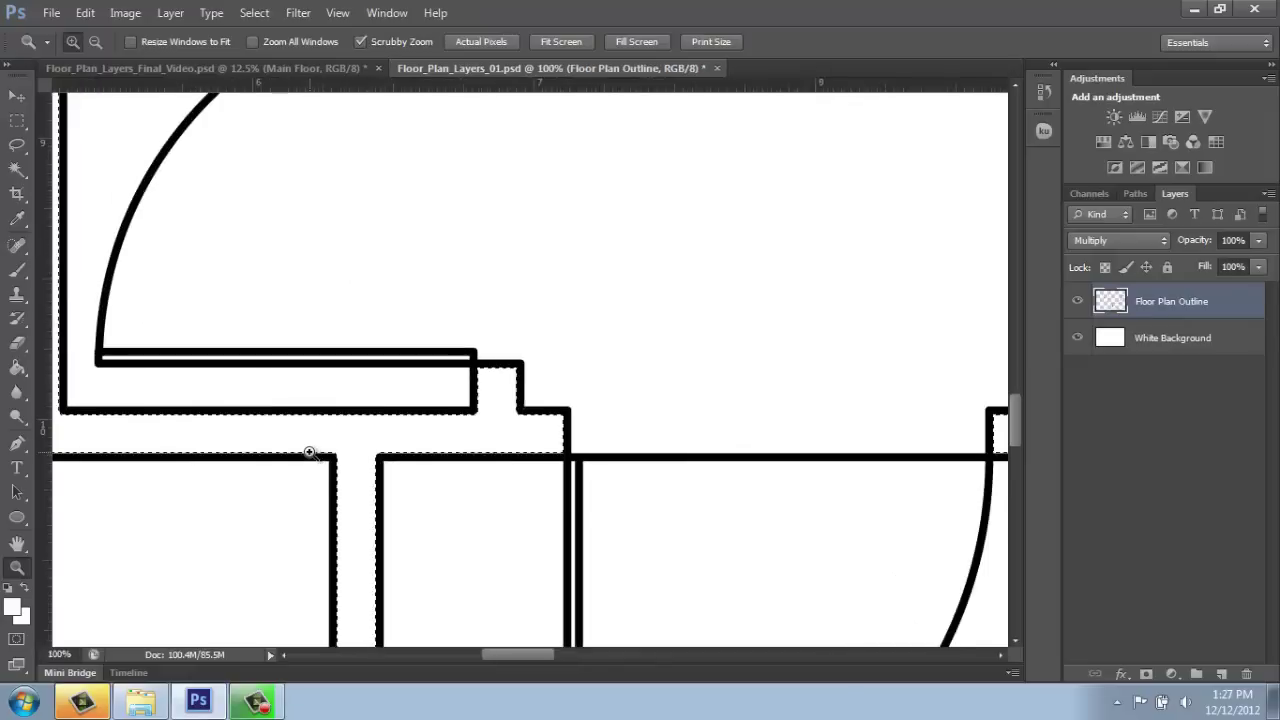
pyautogui.click(311, 453)
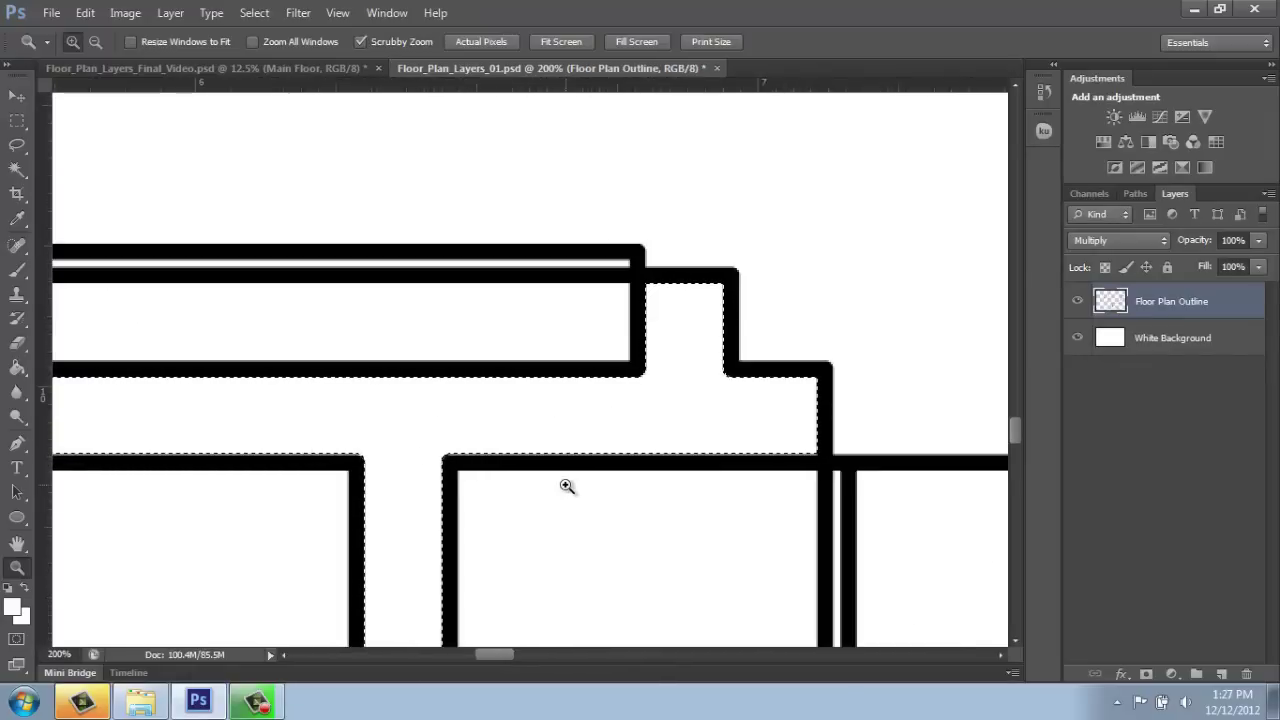
pyautogui.moveTo(599, 472); pyautogui.dragTo(566, 486)
pyautogui.hotkey('ctrl', '0')
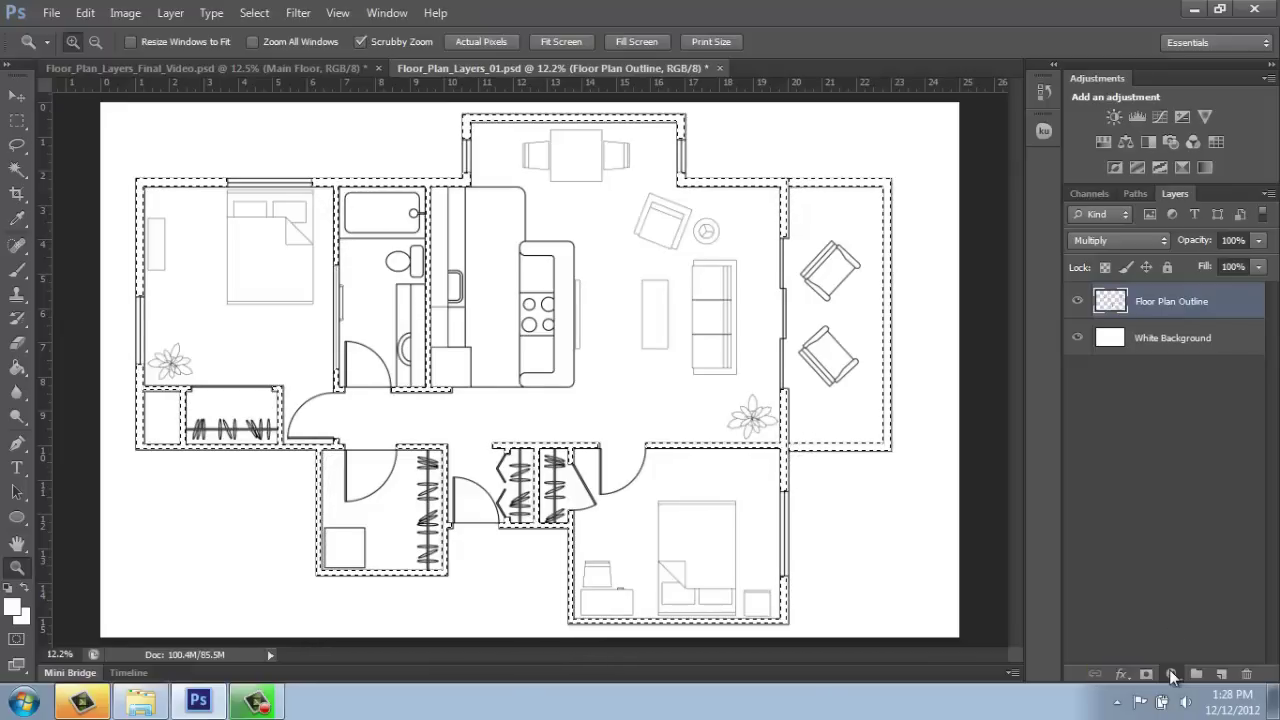
# Step: Add a Solid Color fill layer from the fill or adjustment layer menu
pyautogui.click(1171, 673)
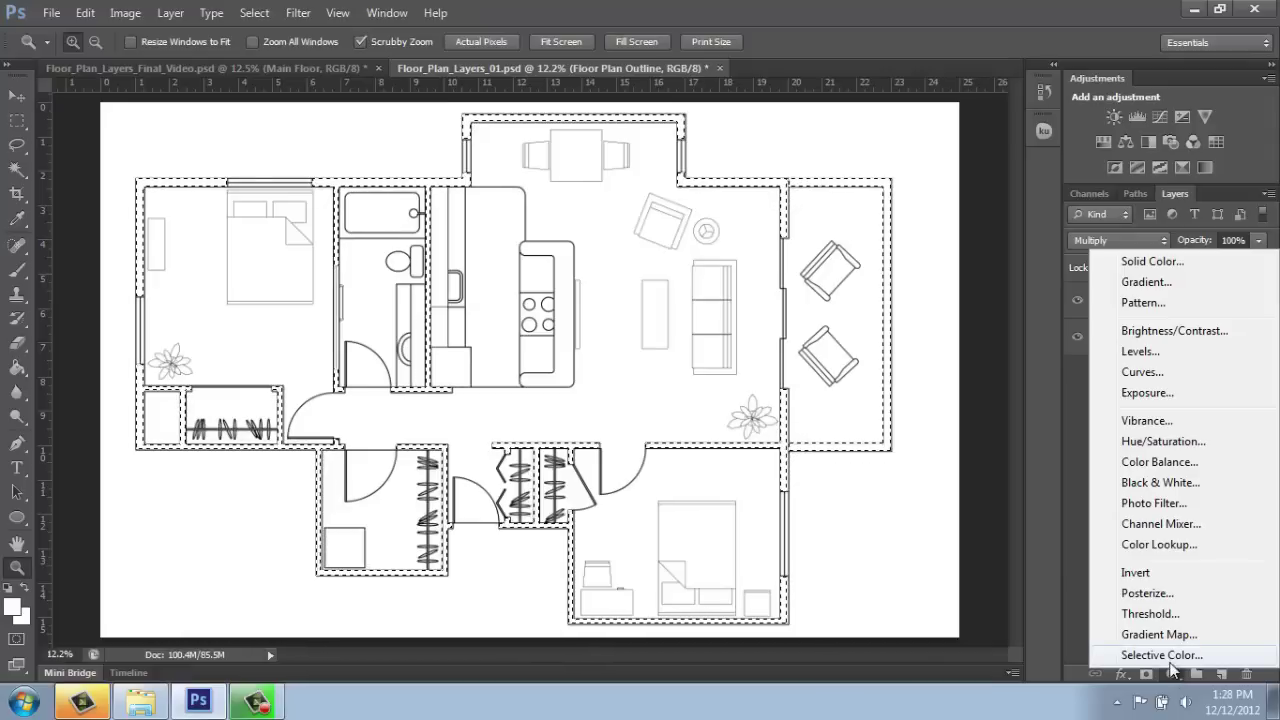
pyautogui.click(1173, 264)
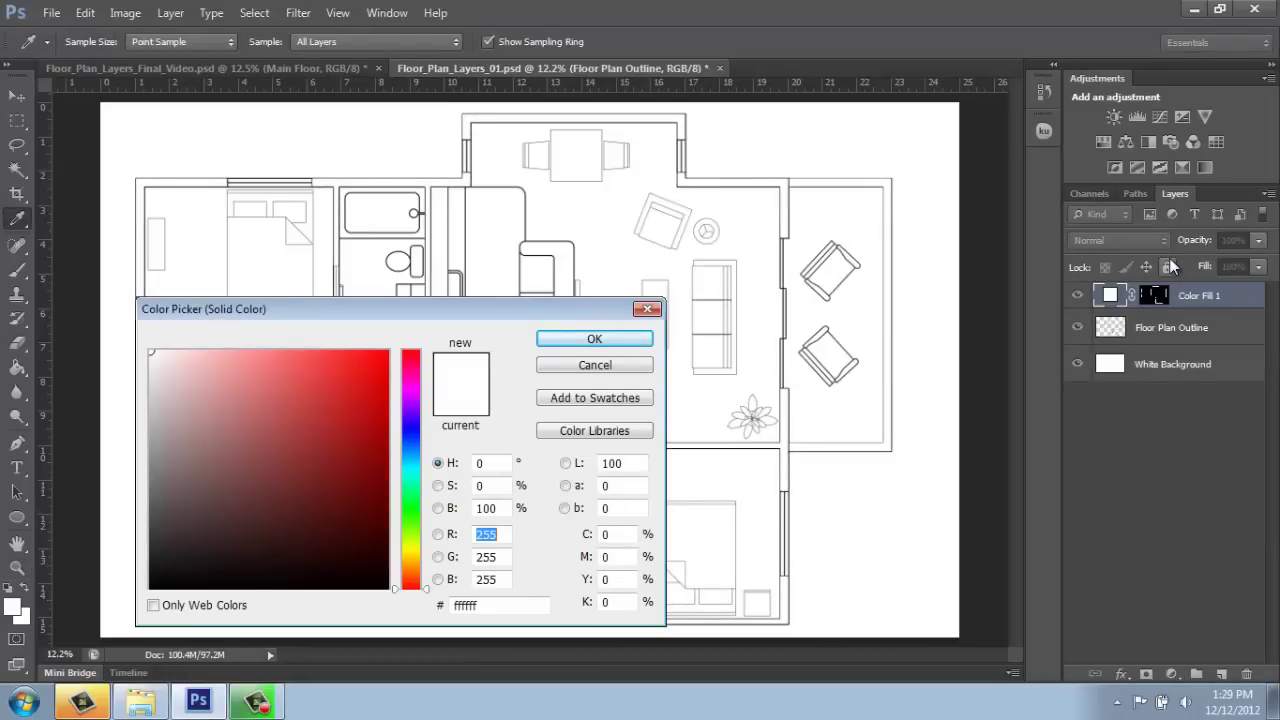
# Step: Try red and pink wall colours, then settle on grey 7e7e7e and confirm
pyautogui.moveTo(440, 306); pyautogui.dragTo(606, 205)
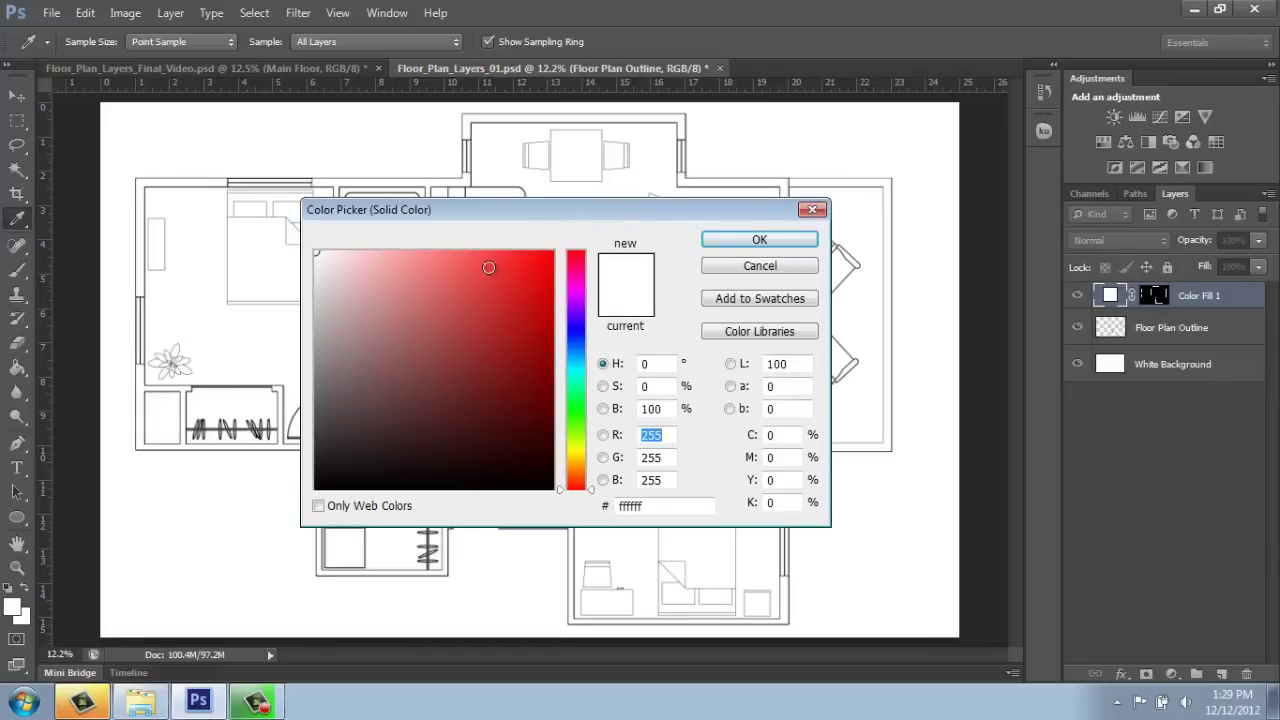
pyautogui.click(318, 362)
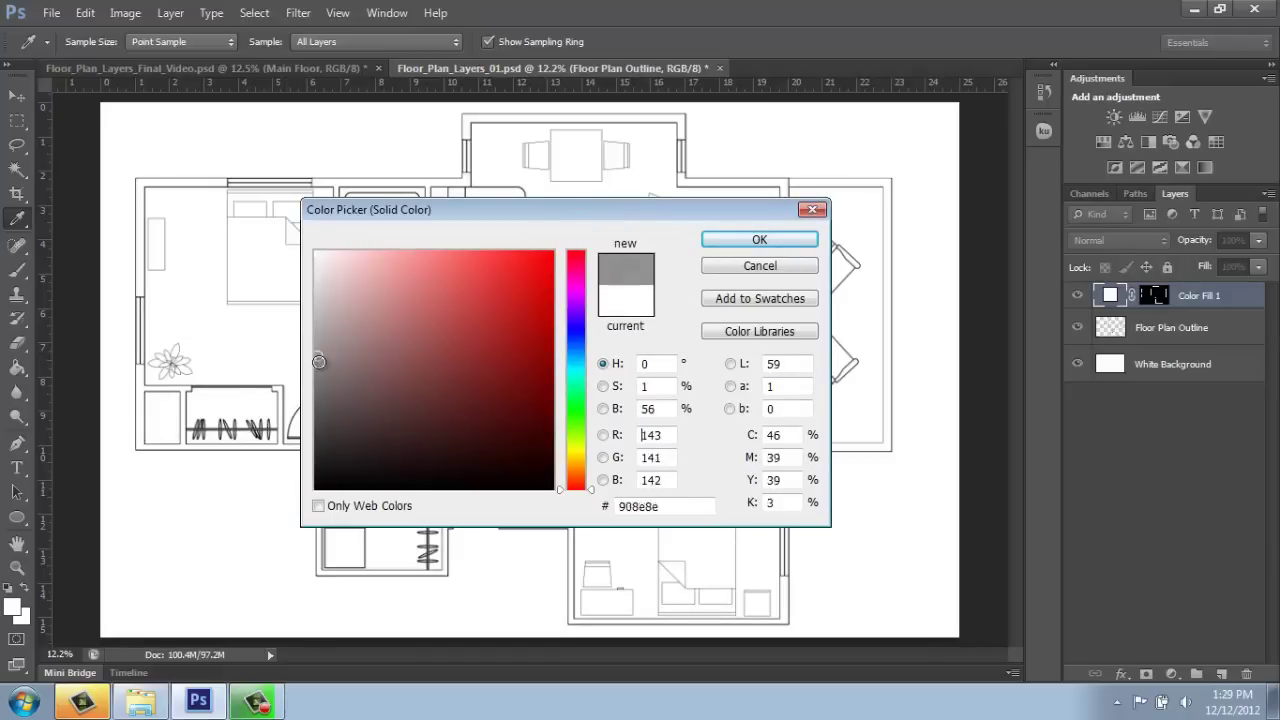
pyautogui.moveTo(318, 362); pyautogui.dragTo(315, 374)
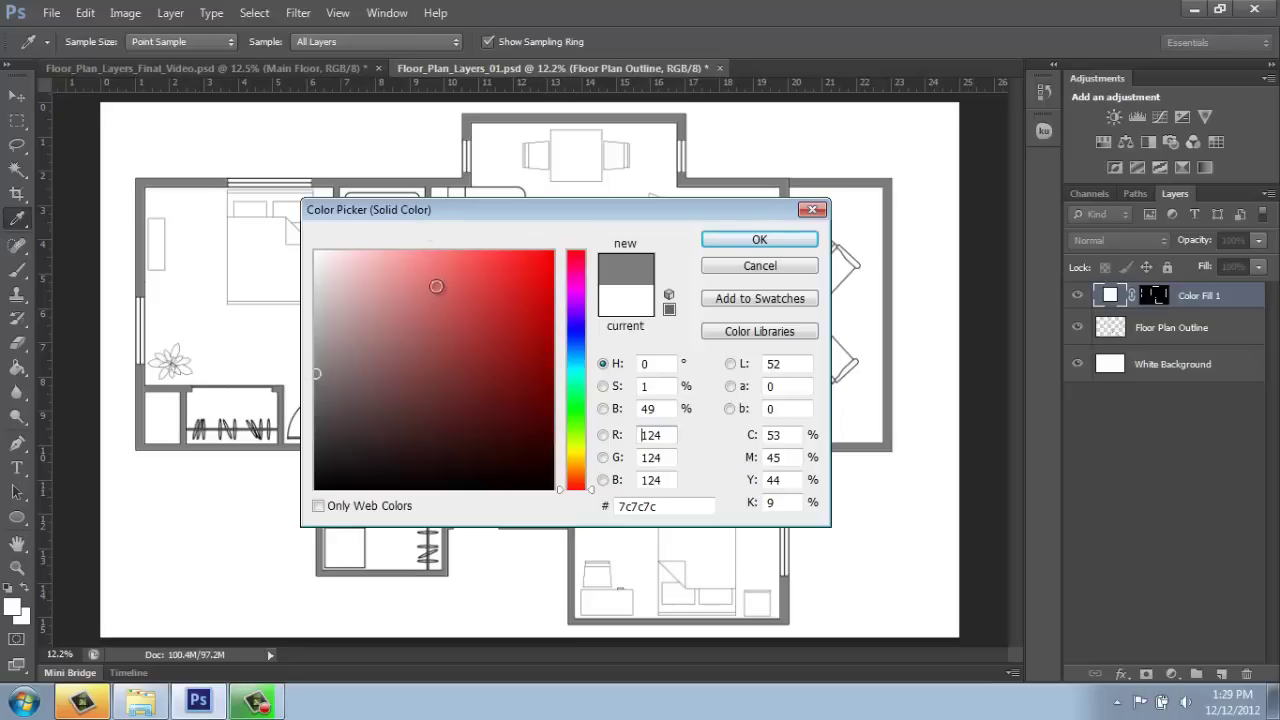
pyautogui.moveTo(484, 215); pyautogui.dragTo(793, 183)
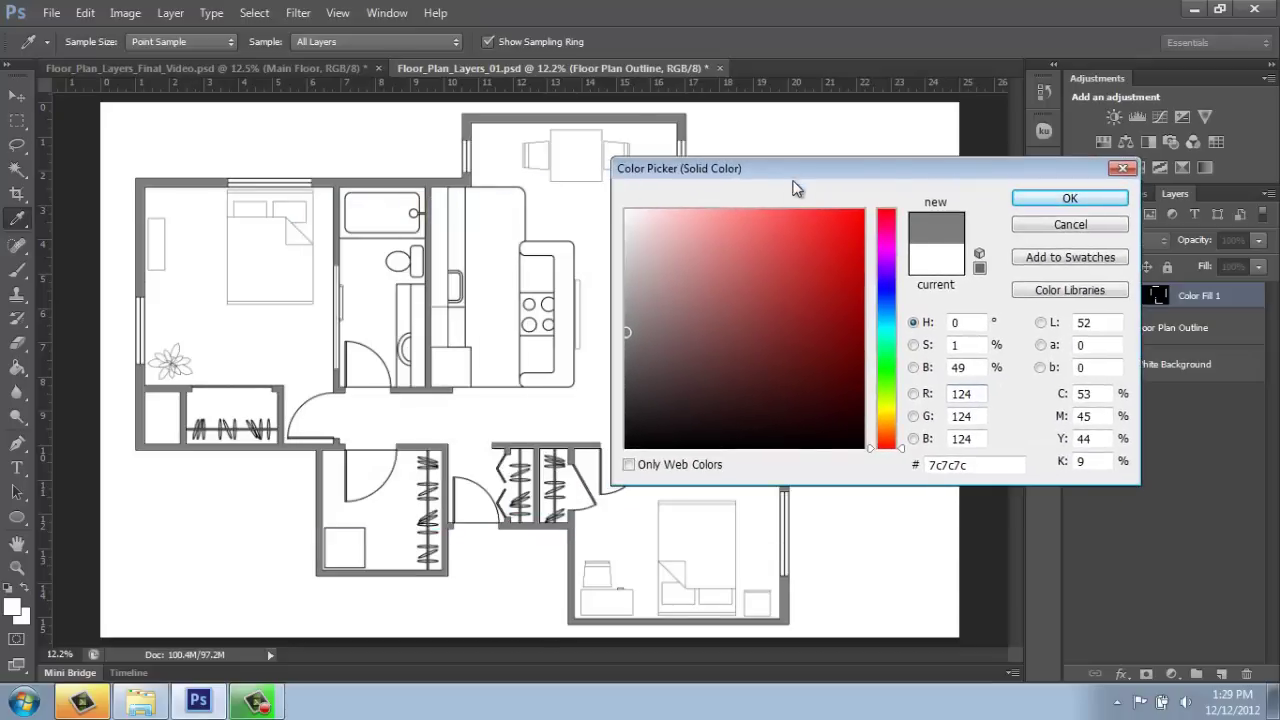
pyautogui.moveTo(634, 334)
pyautogui.mouseDown()
pyautogui.moveTo(713, 359)
pyautogui.moveTo(803, 323)
pyautogui.moveTo(838, 271)
pyautogui.mouseUp()
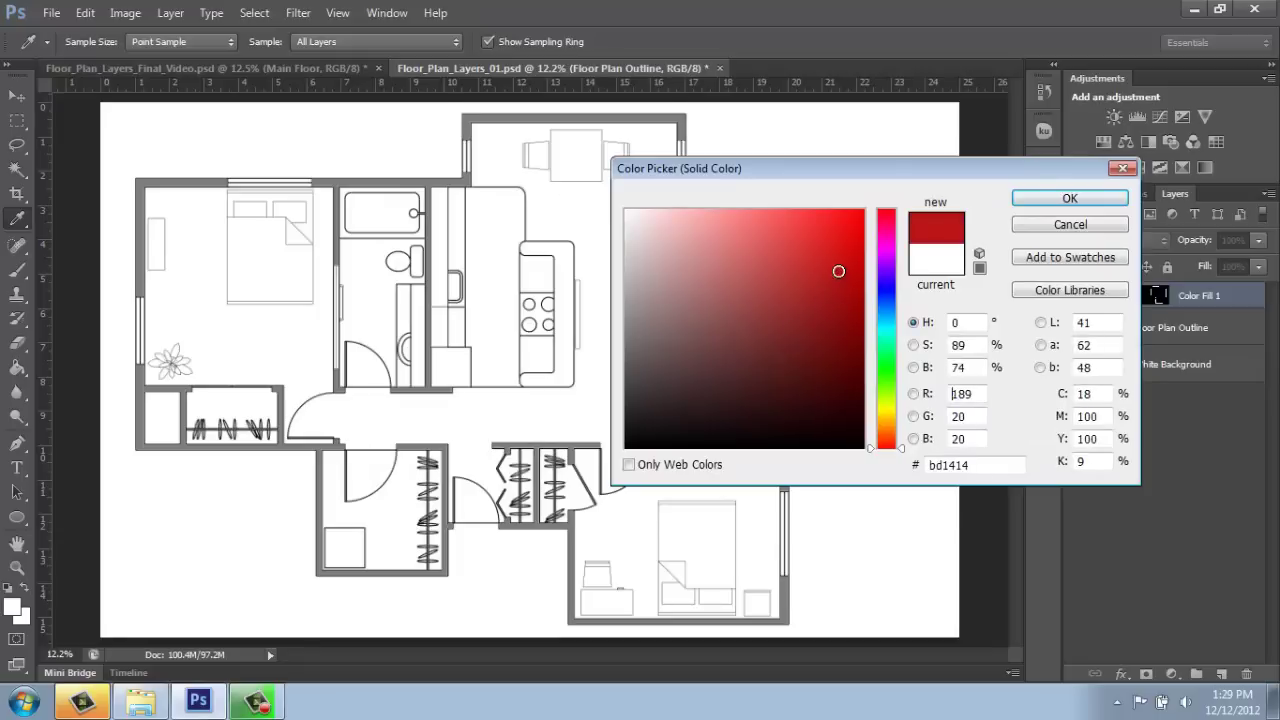
pyautogui.click(837, 231)
pyautogui.click(891, 240)
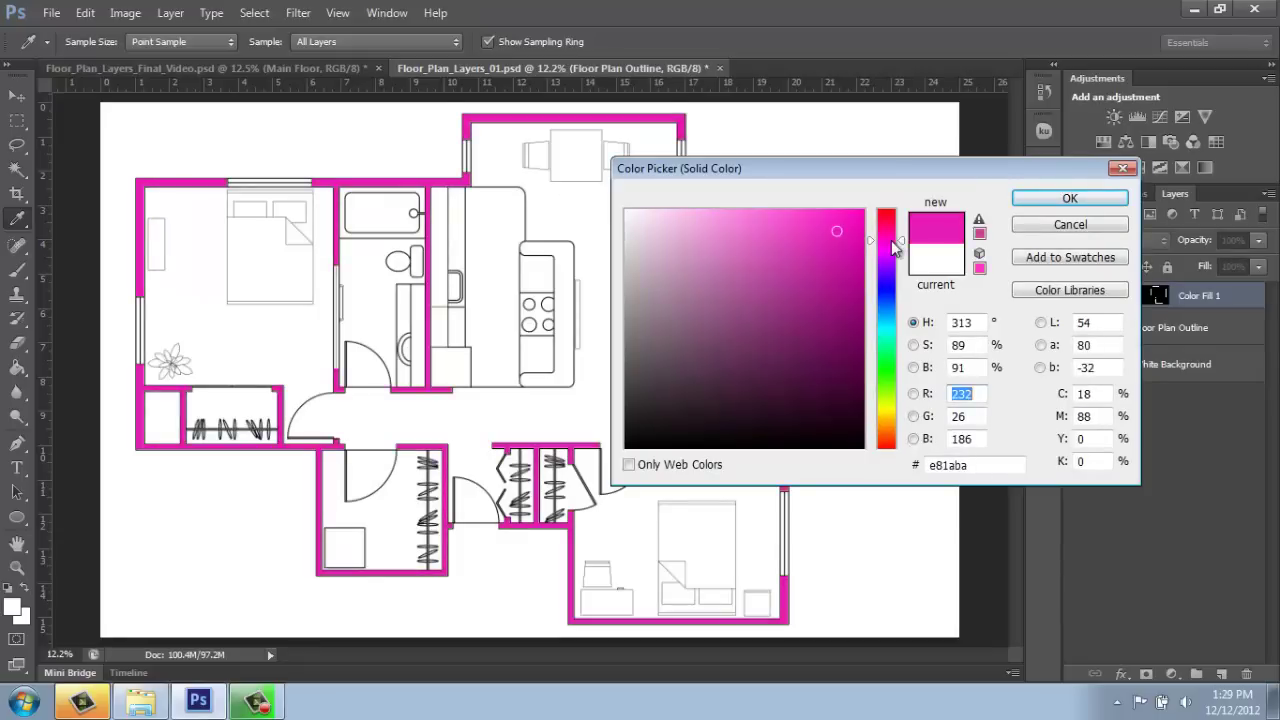
pyautogui.click(823, 271)
pyautogui.click(808, 238)
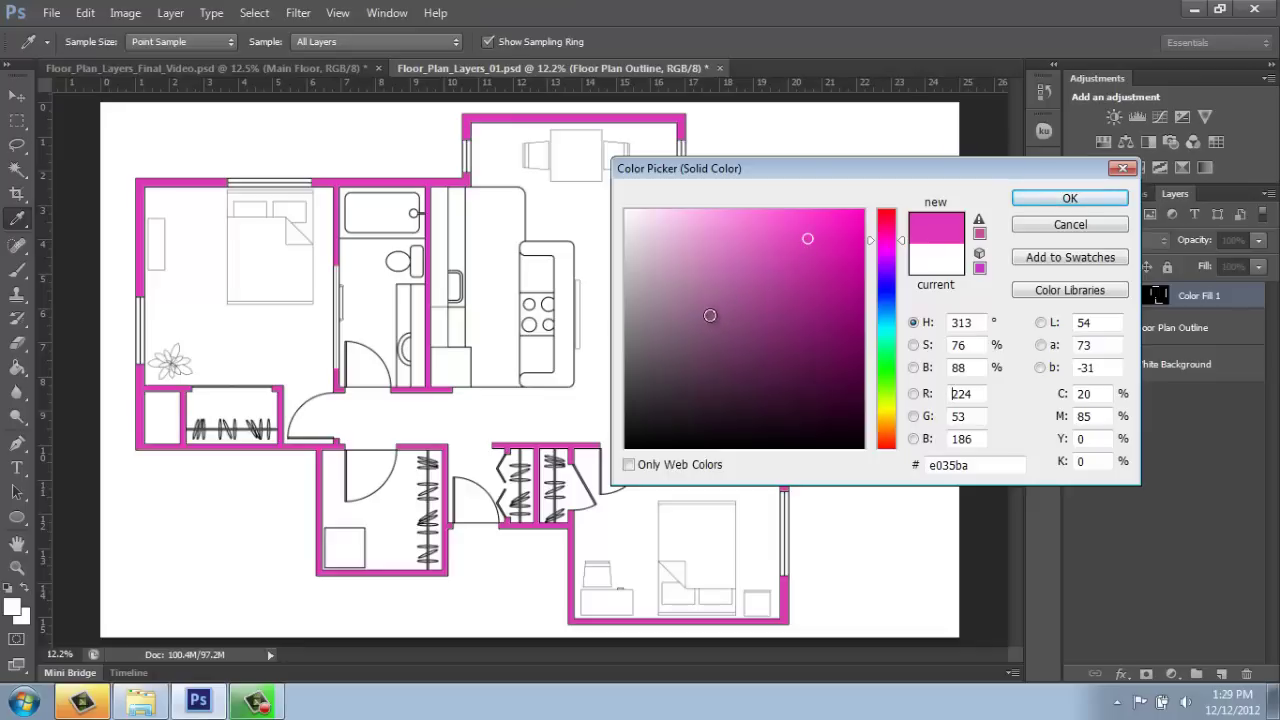
pyautogui.moveTo(674, 326); pyautogui.dragTo(622, 330)
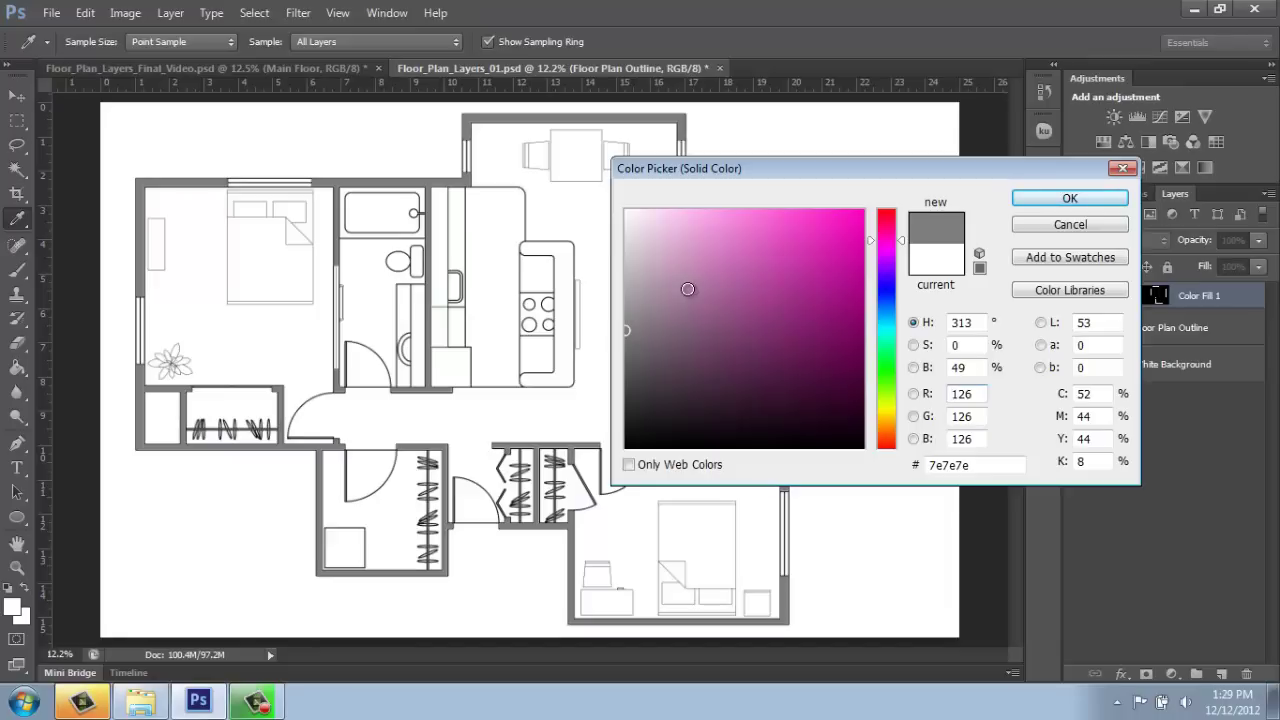
pyautogui.click(1046, 199)
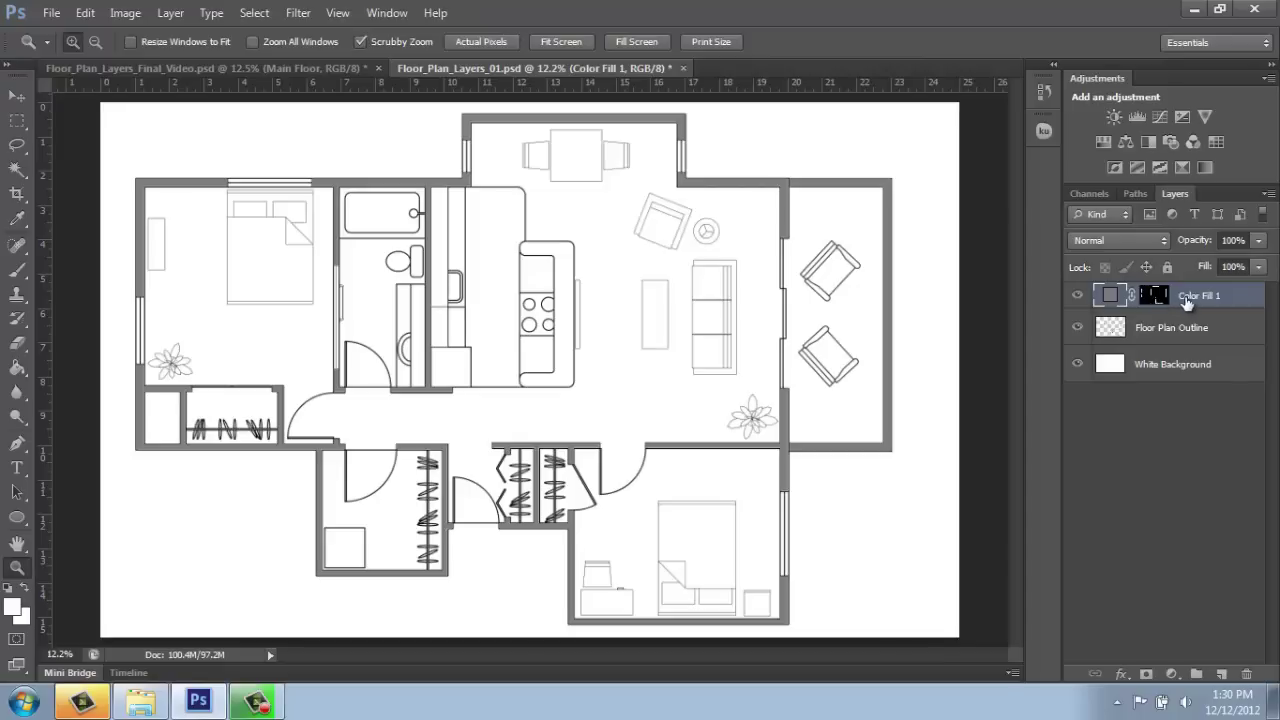
# Step: Rename the grey Color Fill 1 layer to 'Walls' in the Layers panel
pyautogui.doubleClick(1192, 296)
pyautogui.write('Walls')
pyautogui.press('Return')
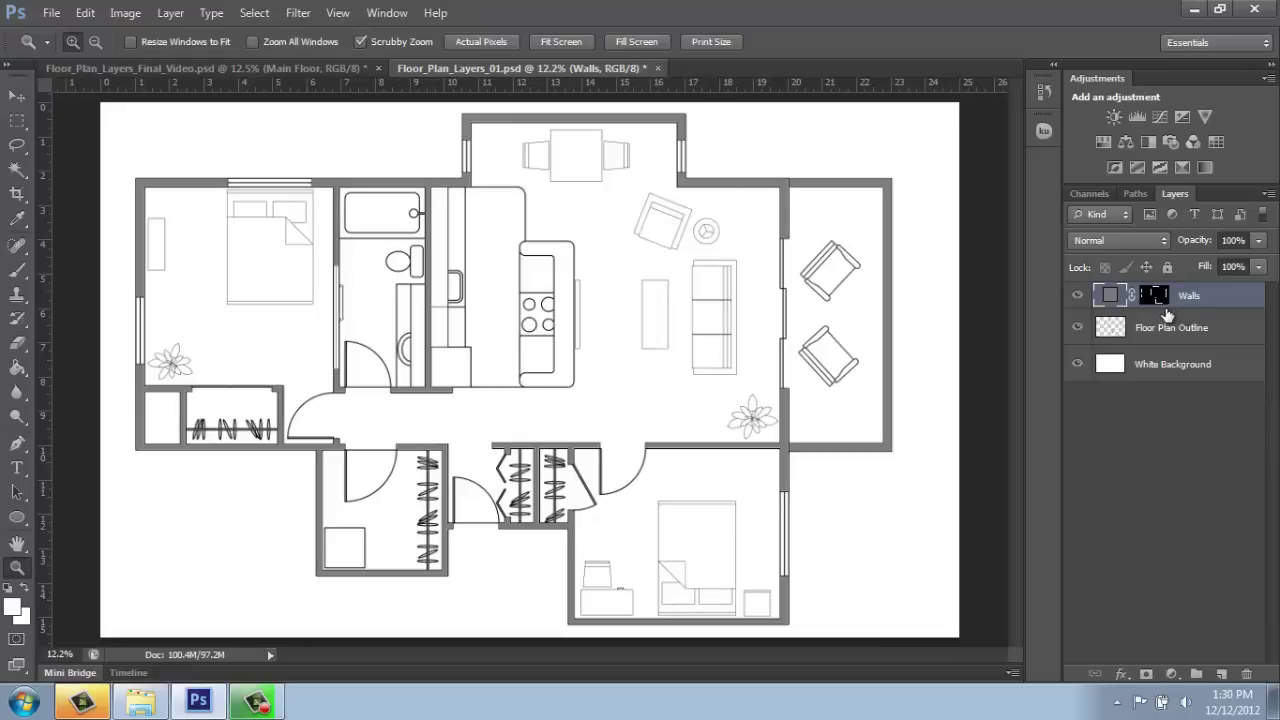
# Step: Change the Walls fill colour to red
pyautogui.doubleClick(1108, 296)
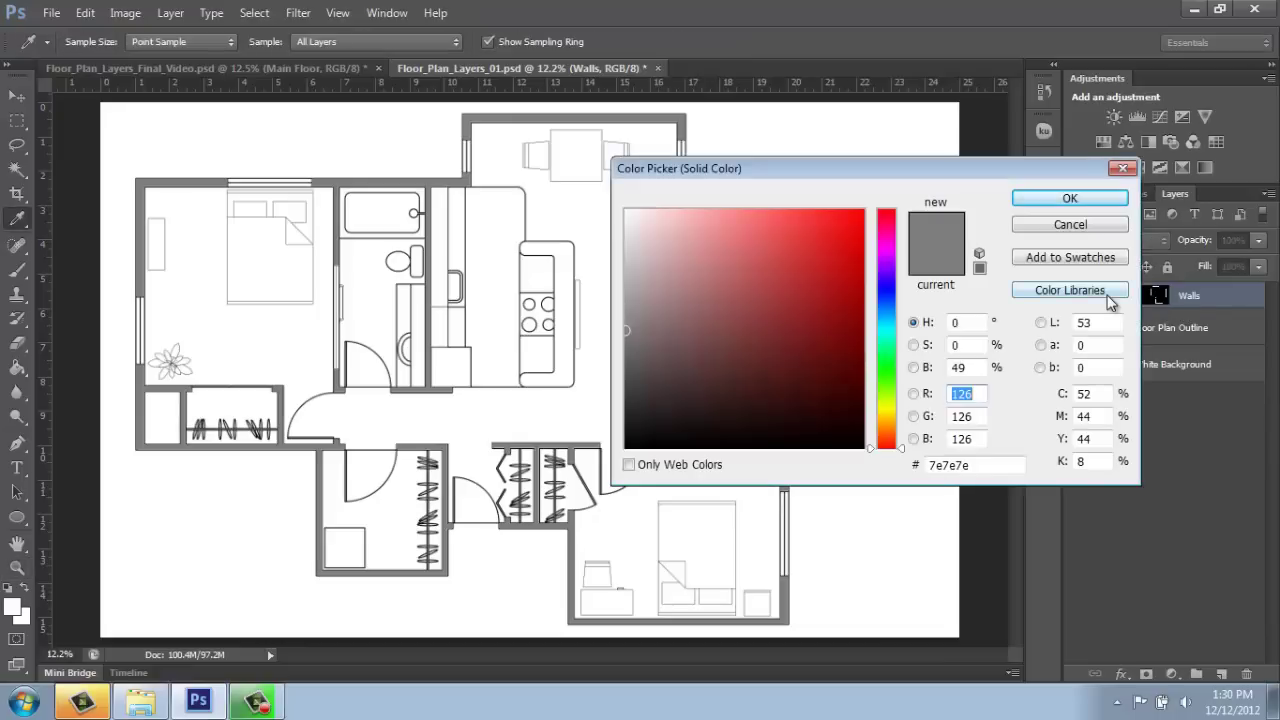
pyautogui.moveTo(1090, 172); pyautogui.dragTo(622, 174)
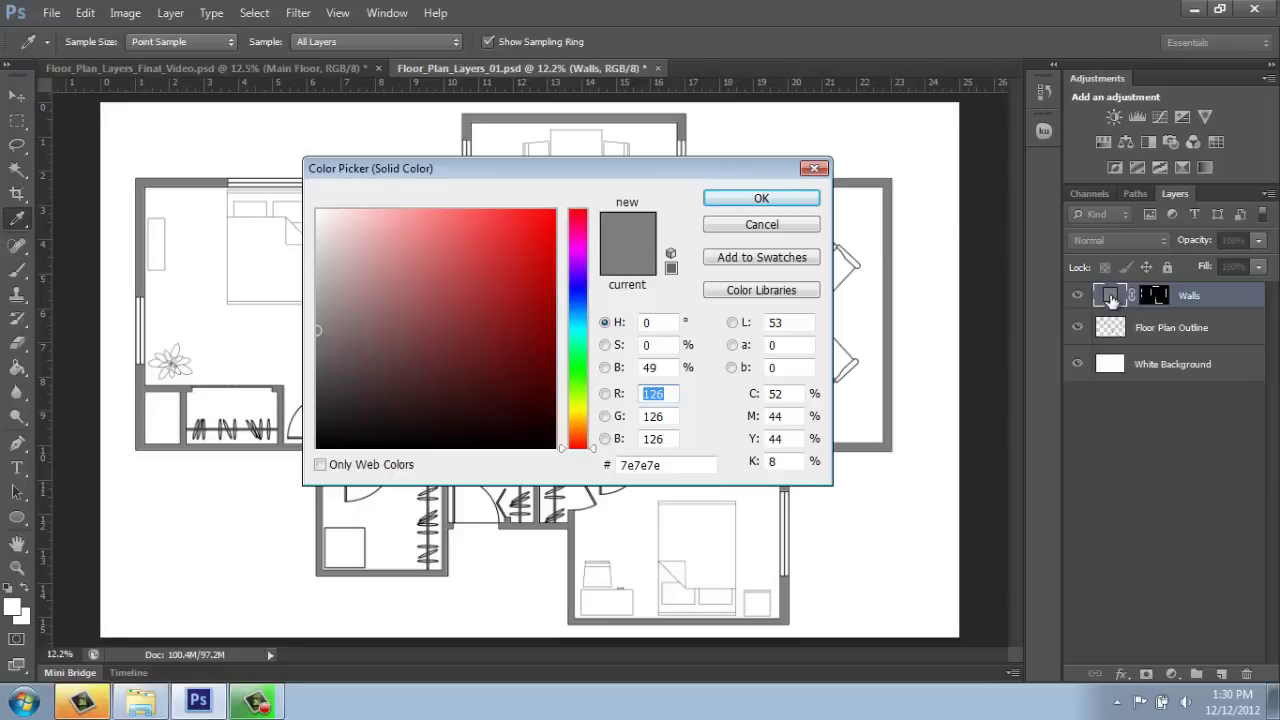
pyautogui.click(522, 240)
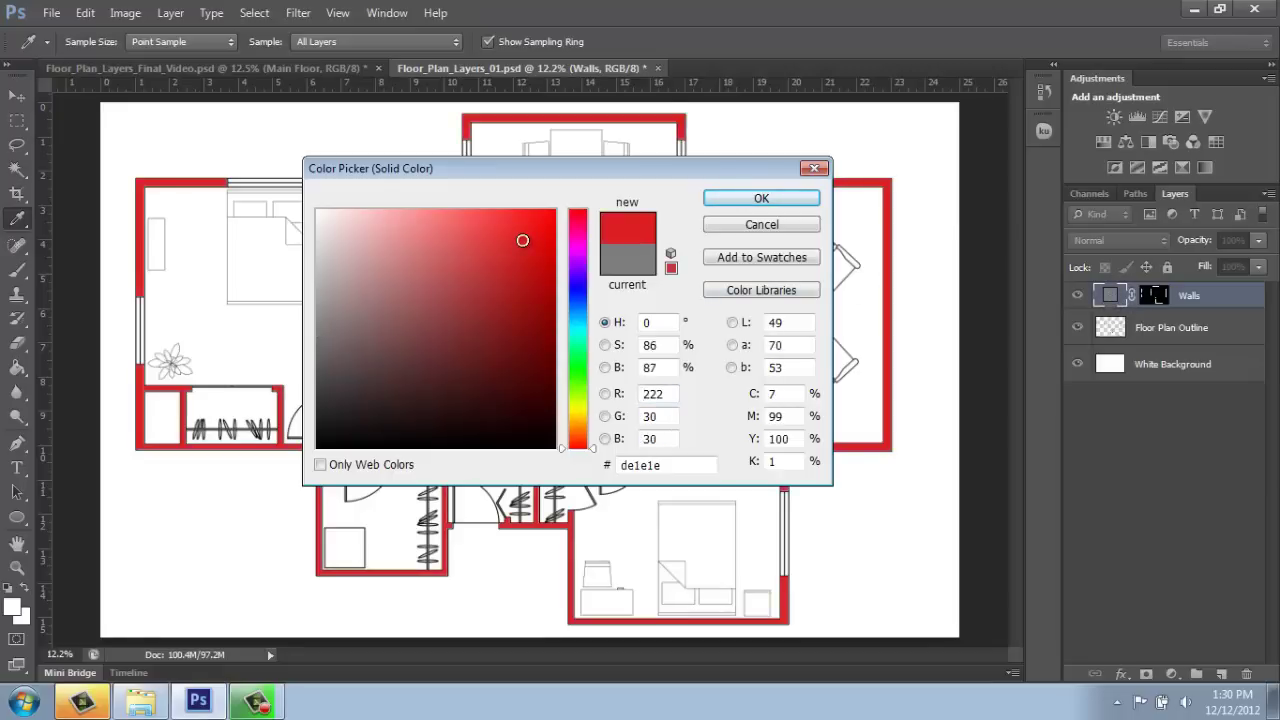
pyautogui.click(735, 198)
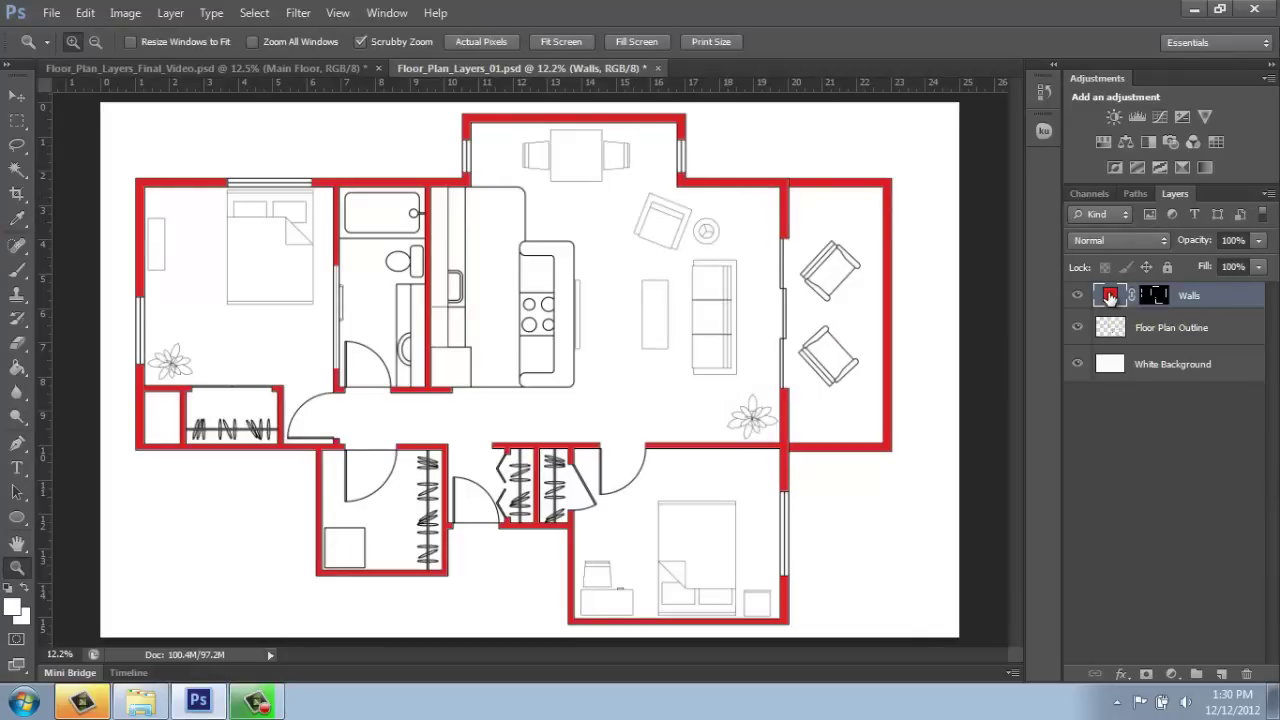
# Step: Set the Walls fill colour back to grey 7c7c7c
pyautogui.doubleClick(1110, 297)
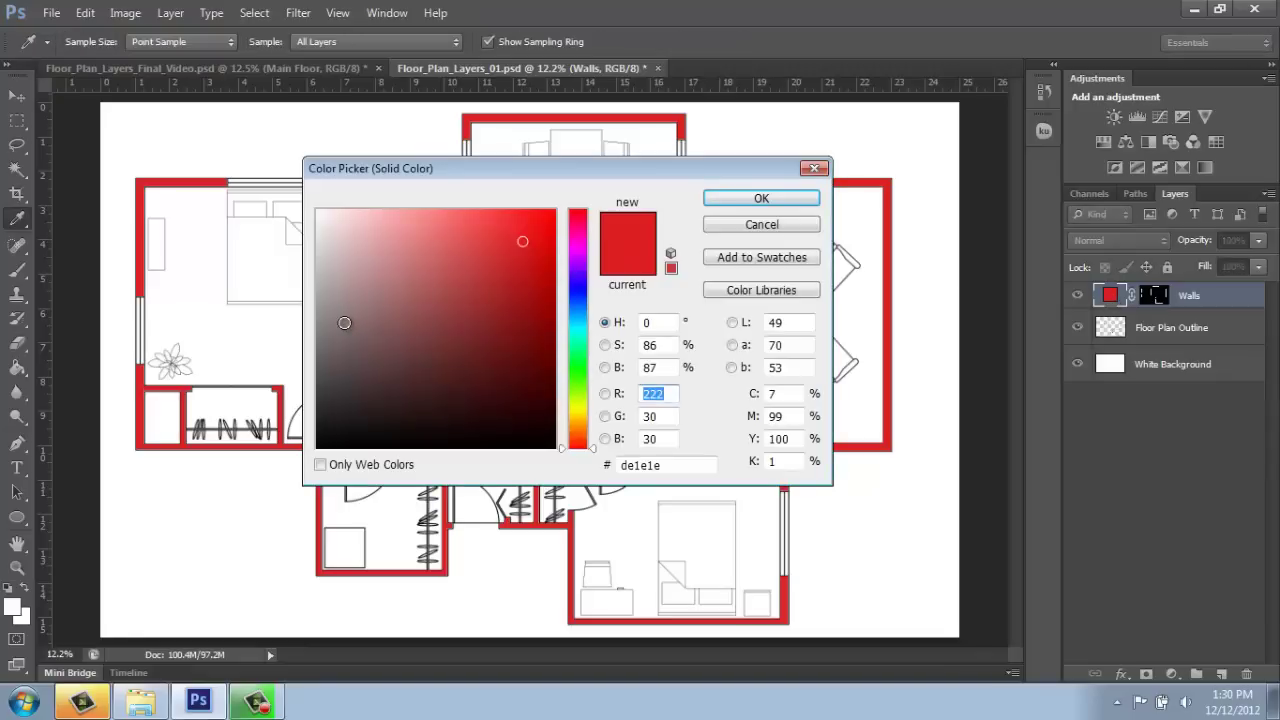
pyautogui.click(312, 332)
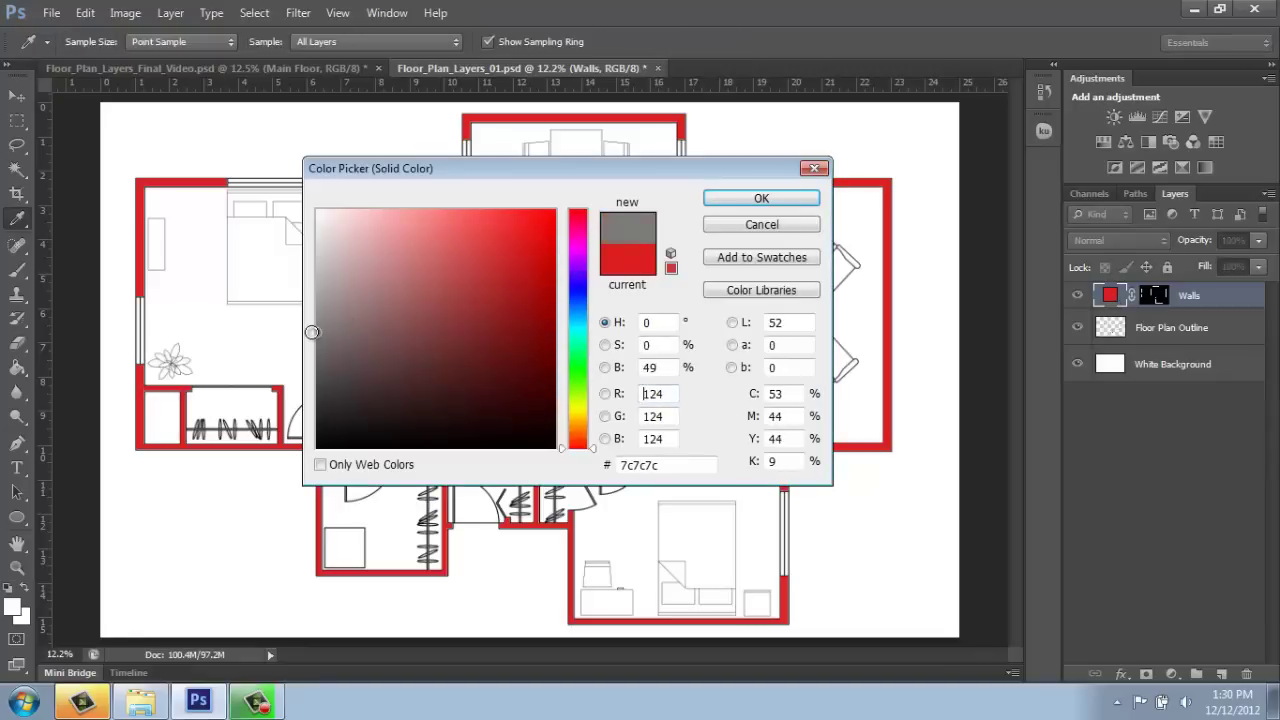
pyautogui.click(749, 198)
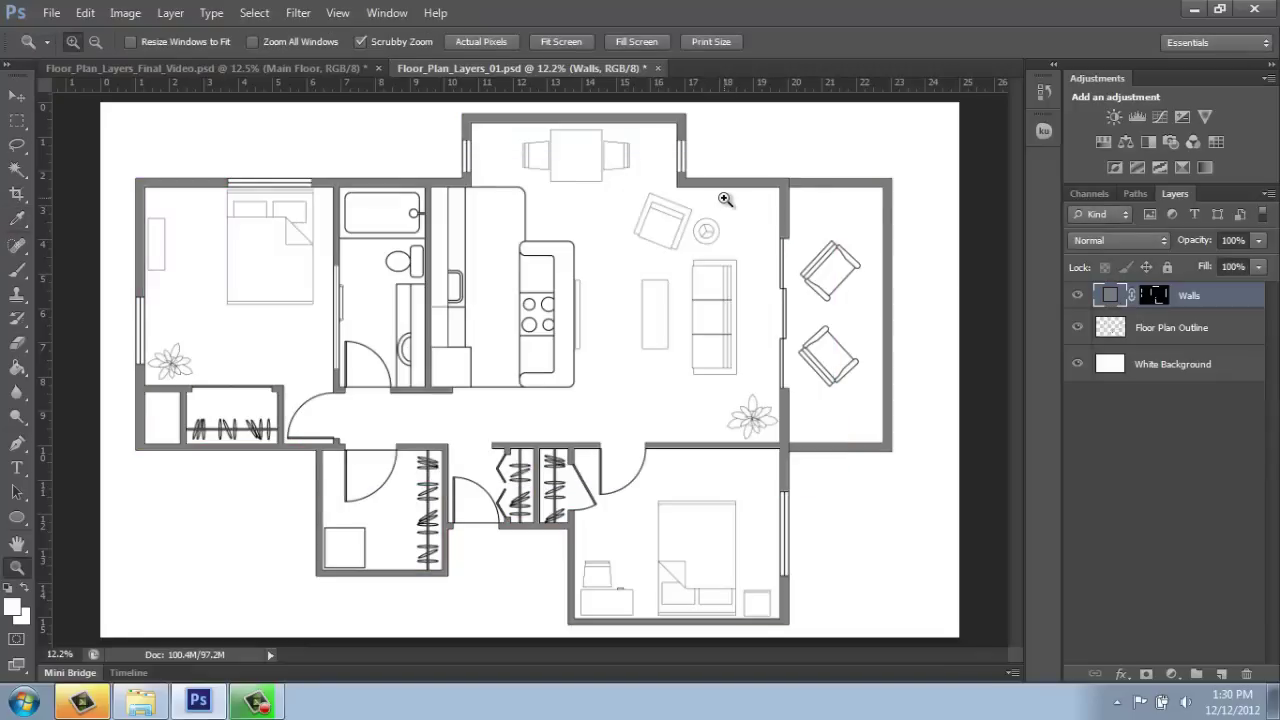